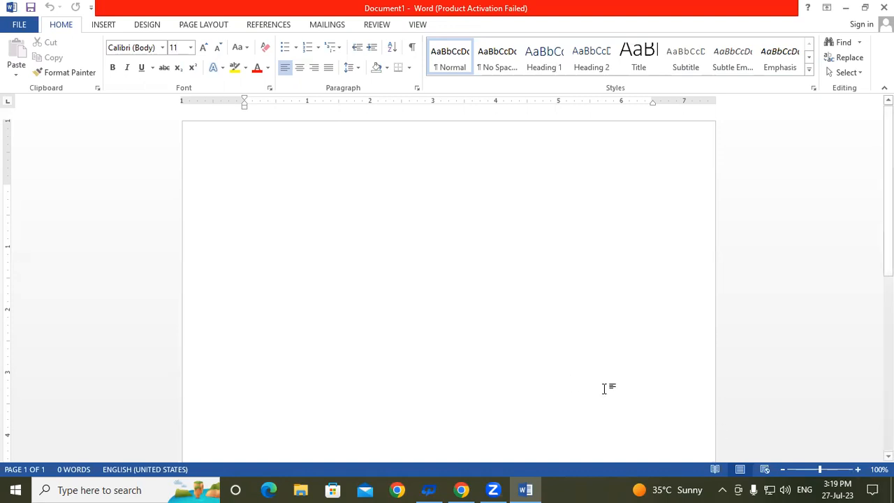
# Generate four paragraphs of sample text in the blank document with =rand(4)
pyautogui.click(858, 469)
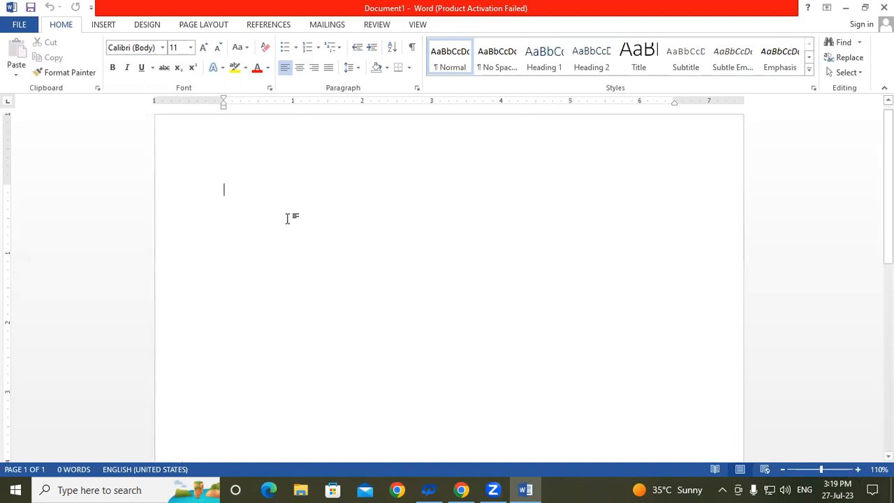
pyautogui.write('=')
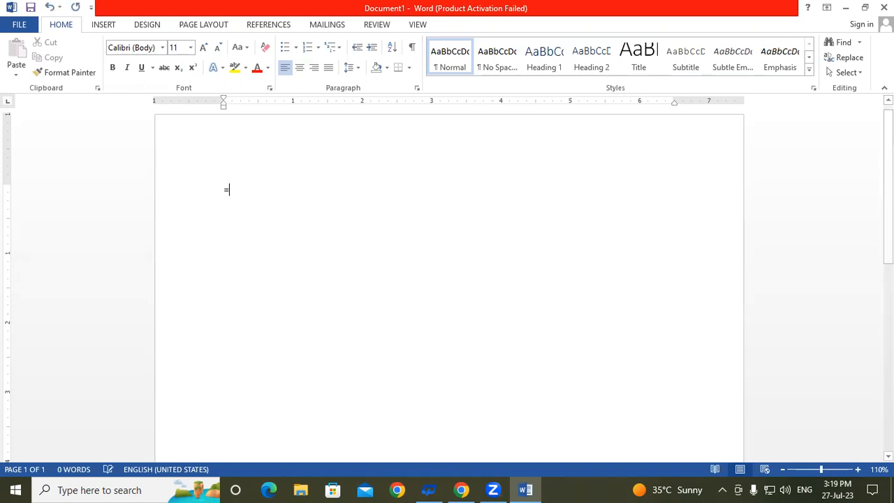
pyautogui.write('ran')
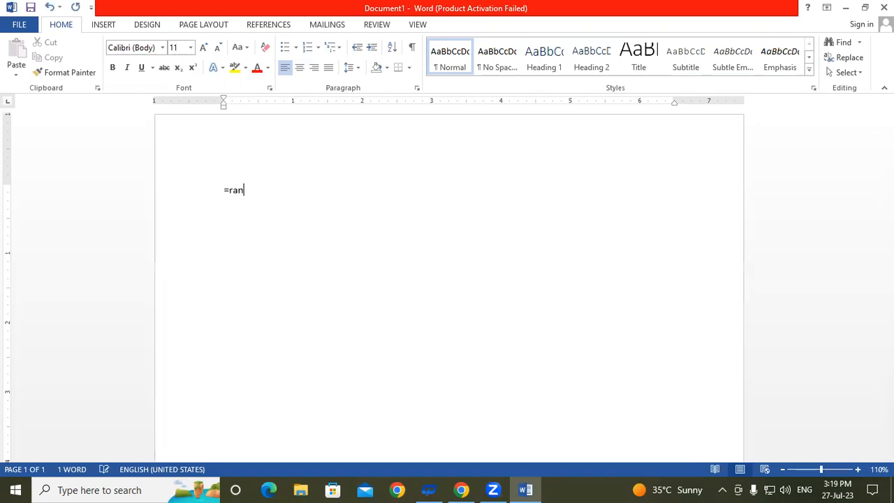
pyautogui.write('d(4)')
pyautogui.press('Return')
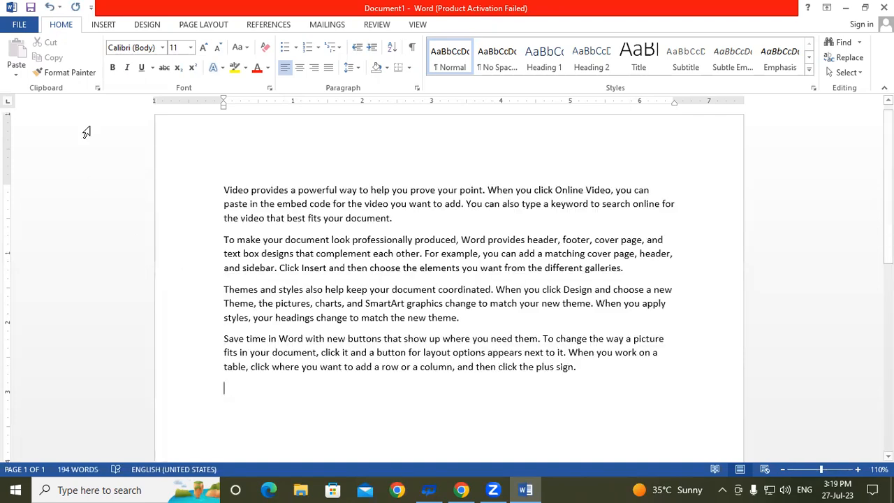
# Make all four sample paragraphs bold and increase their font size to 14
pyautogui.moveTo(222, 189); pyautogui.dragTo(606, 377)
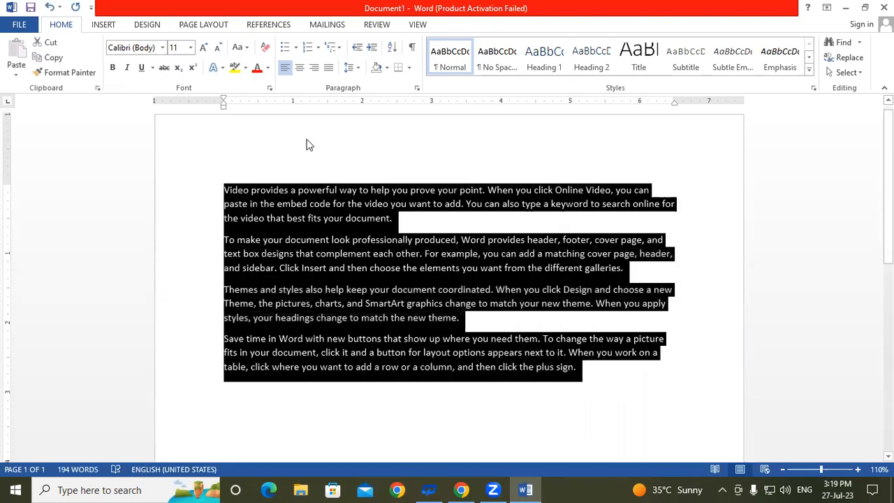
pyautogui.click(112, 67)
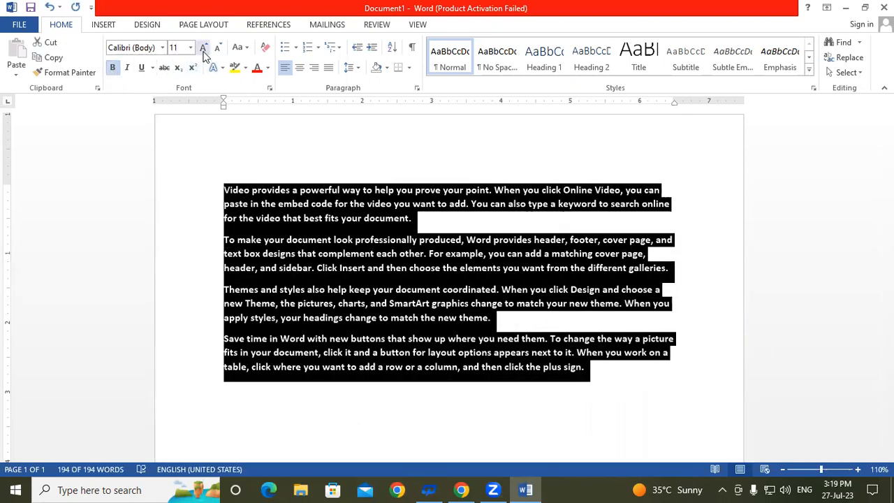
pyautogui.click(204, 48)
pyautogui.click(203, 49)
pyautogui.scroll(-1, 468, 399)
pyautogui.click(515, 393)
pyautogui.scroll(1, 520, 389)
pyautogui.scroll(1, 521, 389)
pyautogui.click(415, 370)
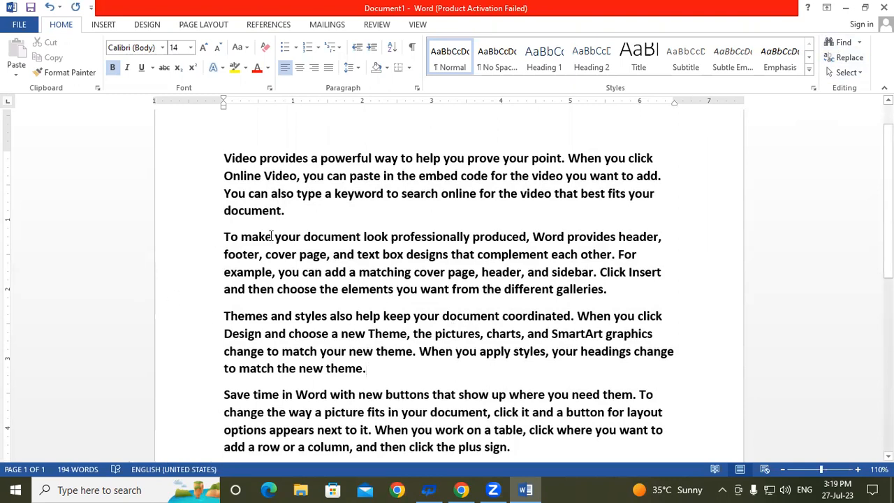
# Search the document for the word "Video"
pyautogui.click(313, 217)
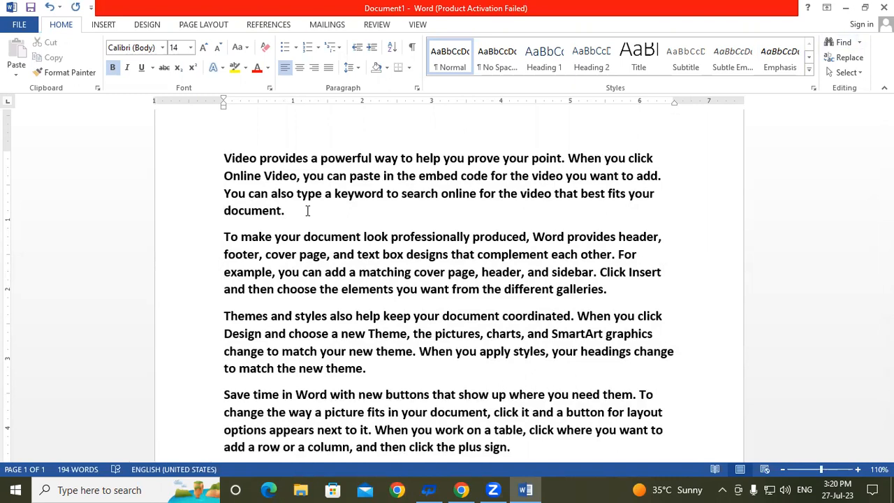
pyautogui.click(841, 43)
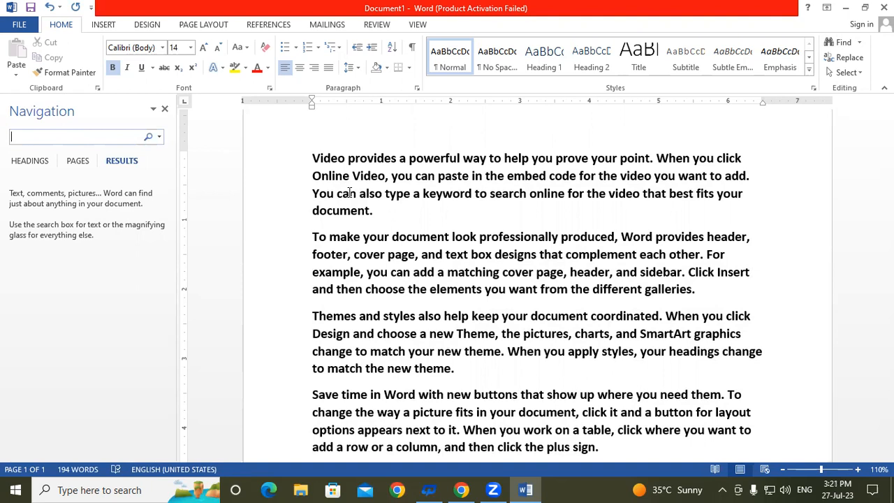
pyautogui.write('Video')
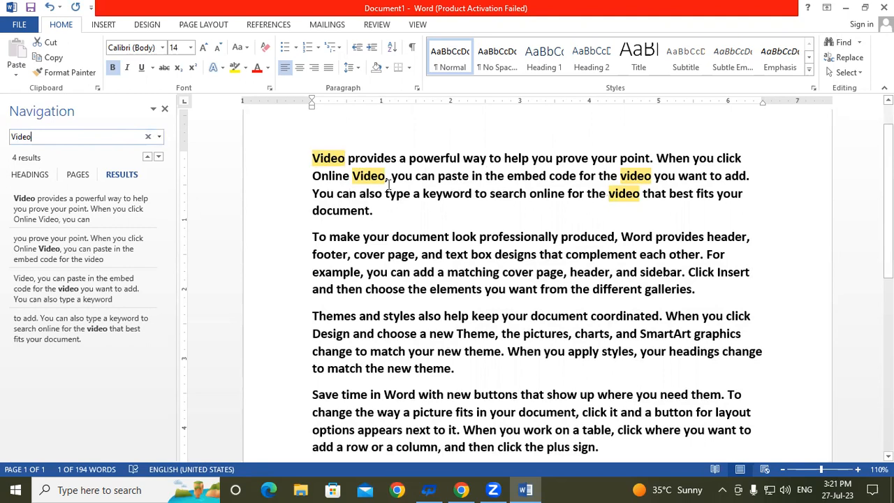
# Search the document for "Click" instead, look over the matches, and close the search
pyautogui.click(7, 138)
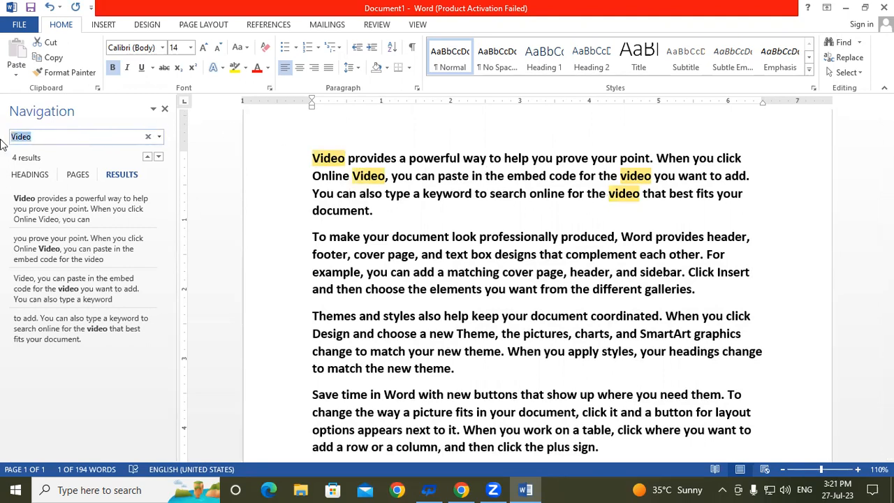
pyautogui.write('Click')
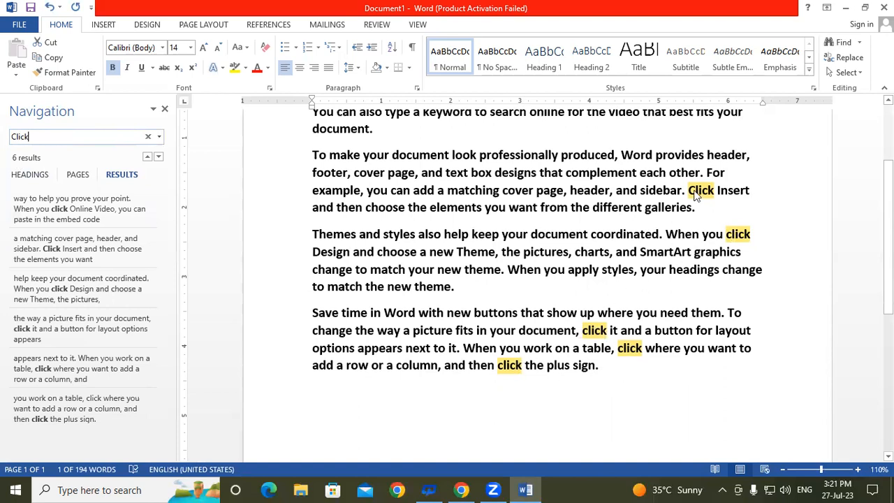
pyautogui.scroll(2, 695, 195)
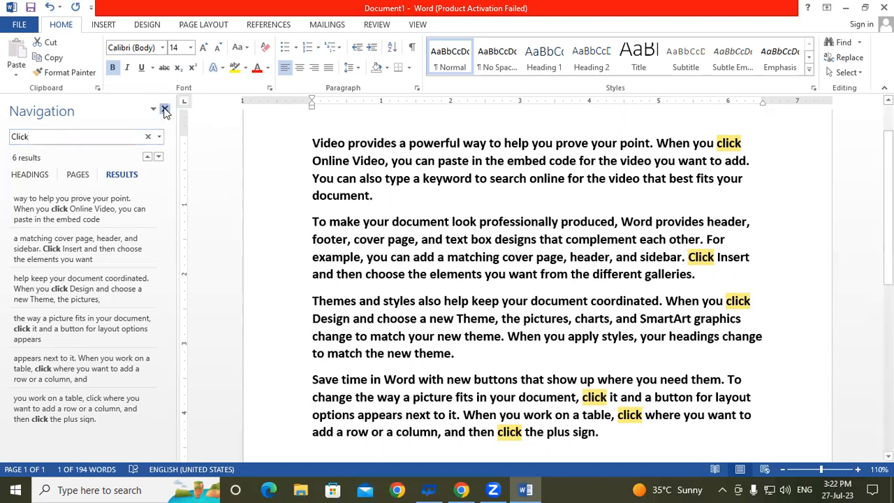
pyautogui.click(165, 108)
pyautogui.click(396, 197)
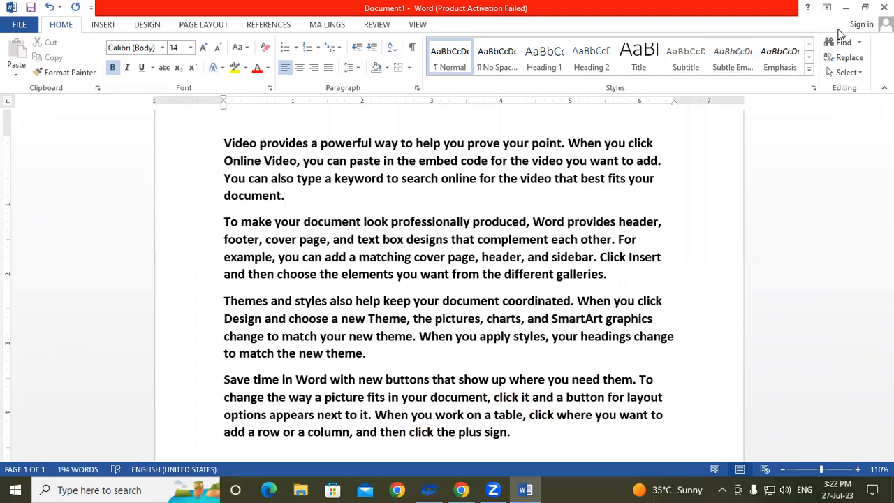
# Use Advanced Find to highlight every occurrence of "Click" in the document, and clear that highlighting
pyautogui.click(860, 43)
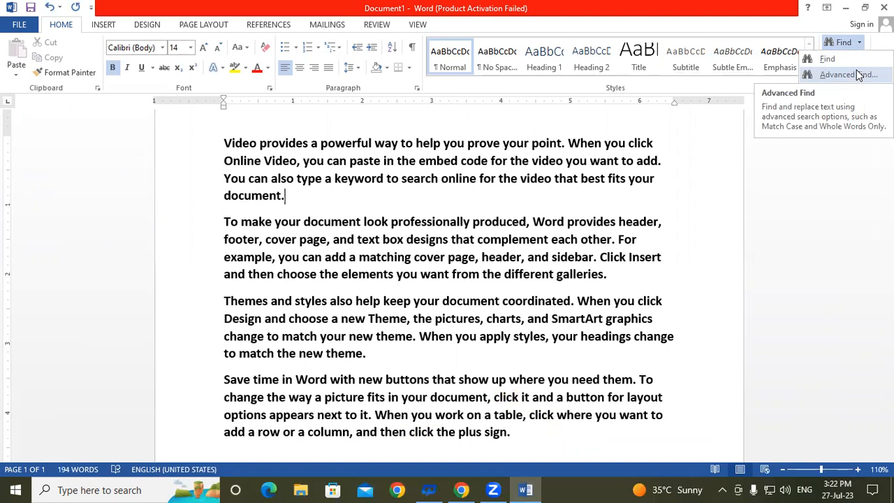
pyautogui.click(849, 74)
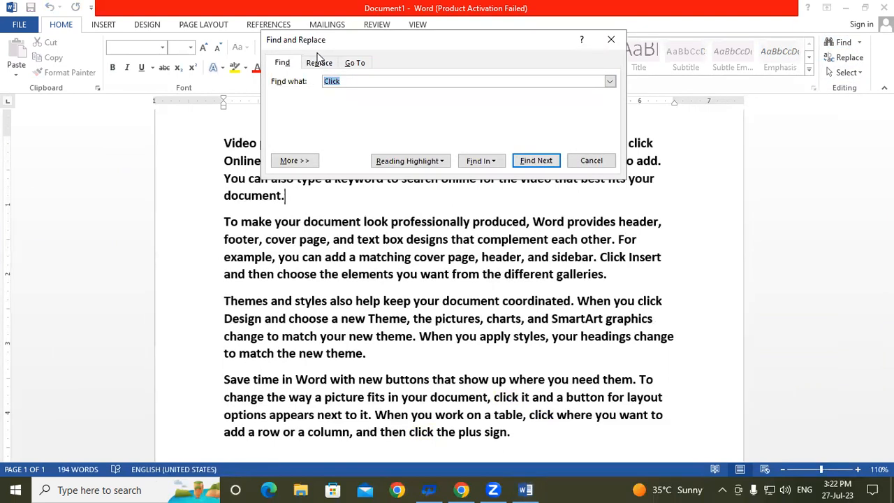
pyautogui.moveTo(317, 52); pyautogui.dragTo(42, 145)
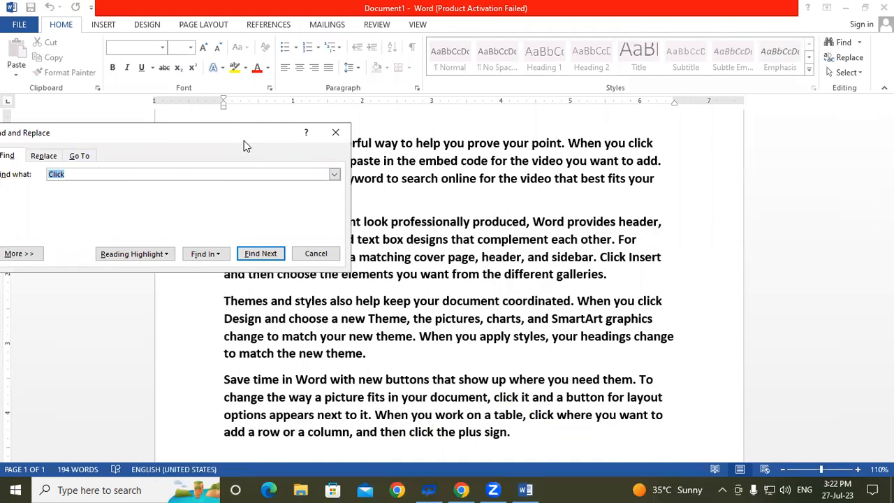
pyautogui.moveTo(243, 141); pyautogui.dragTo(849, 90)
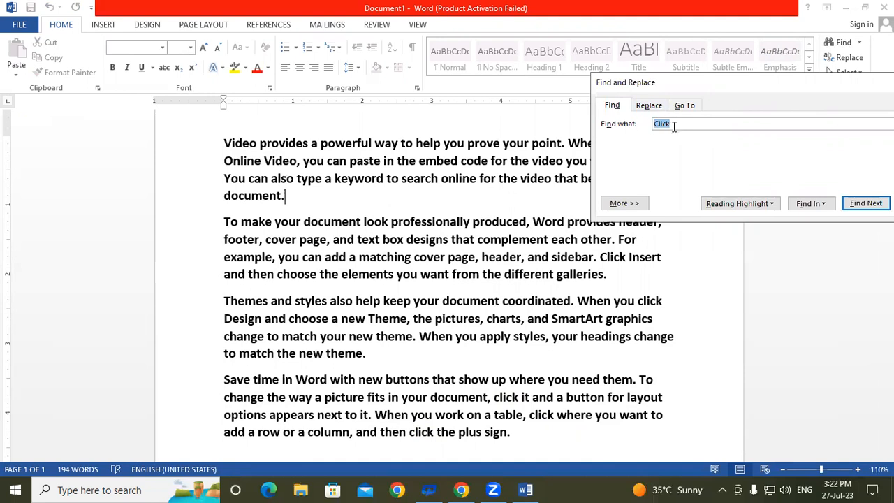
pyautogui.click(769, 203)
pyautogui.click(760, 218)
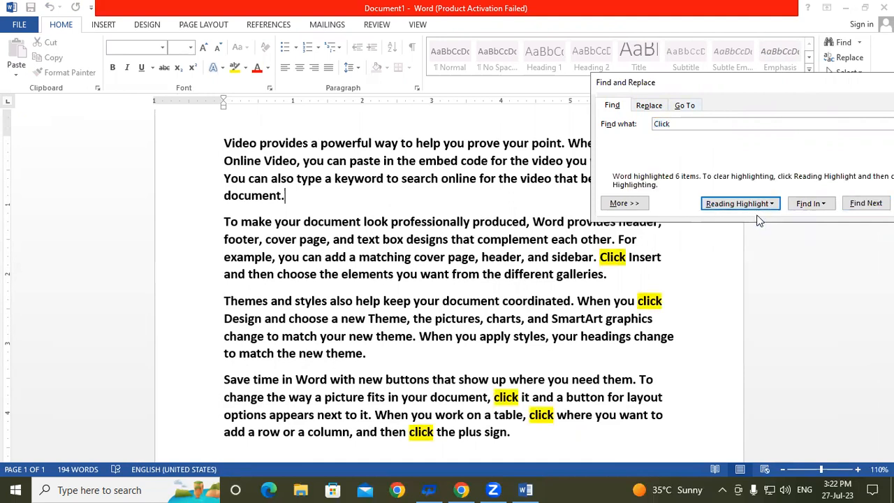
pyautogui.click(743, 206)
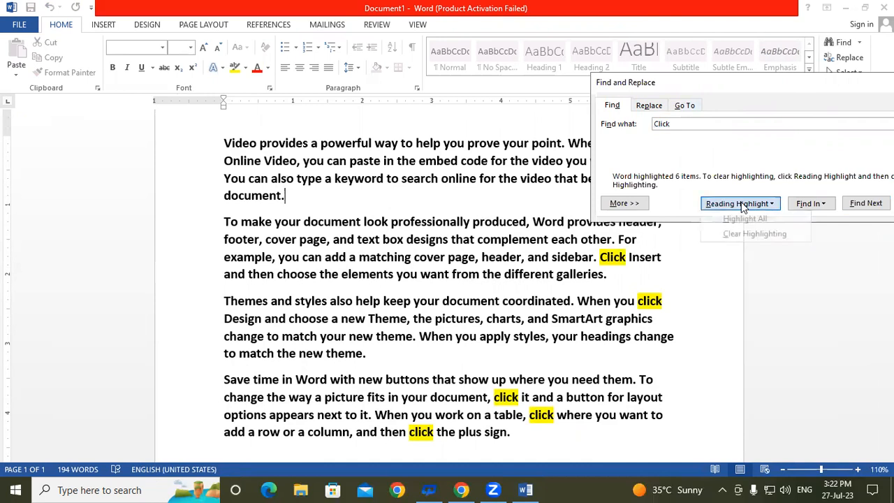
pyautogui.click(744, 233)
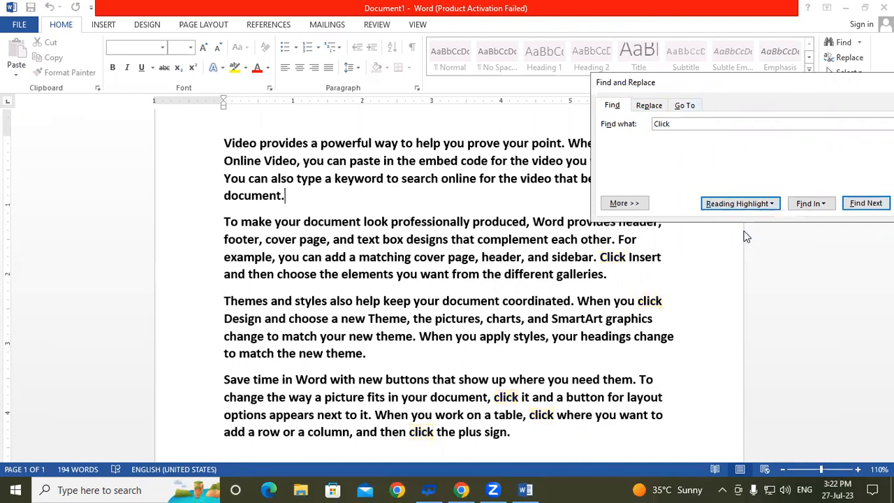
# Find and select all occurrences of "Click" in the main document
pyautogui.click(808, 204)
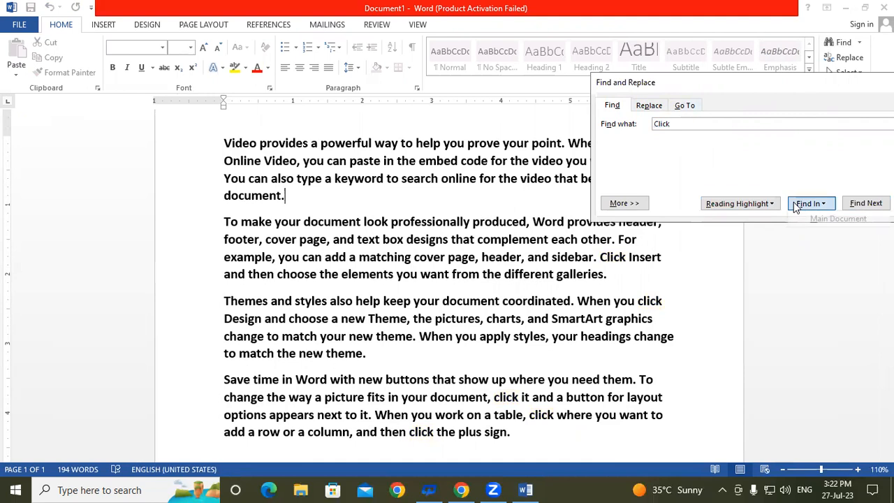
pyautogui.click(819, 217)
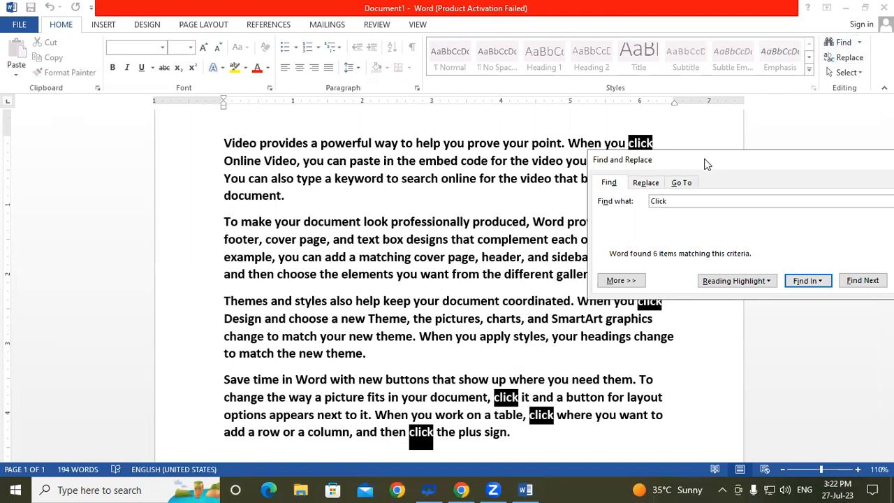
pyautogui.moveTo(705, 164); pyautogui.dragTo(581, 130)
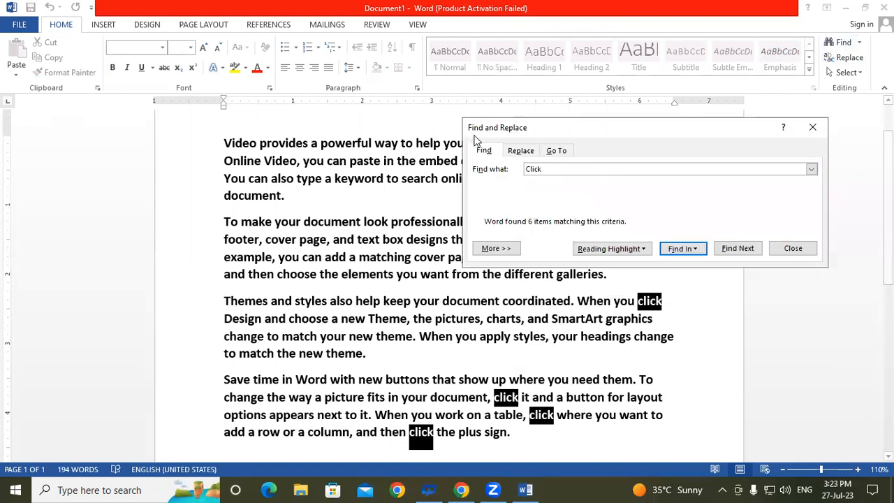
pyautogui.click(523, 150)
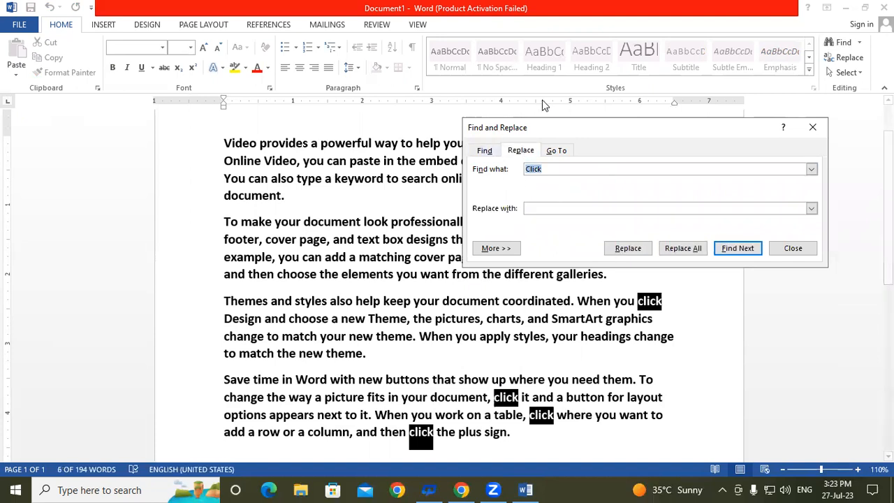
pyautogui.click(556, 150)
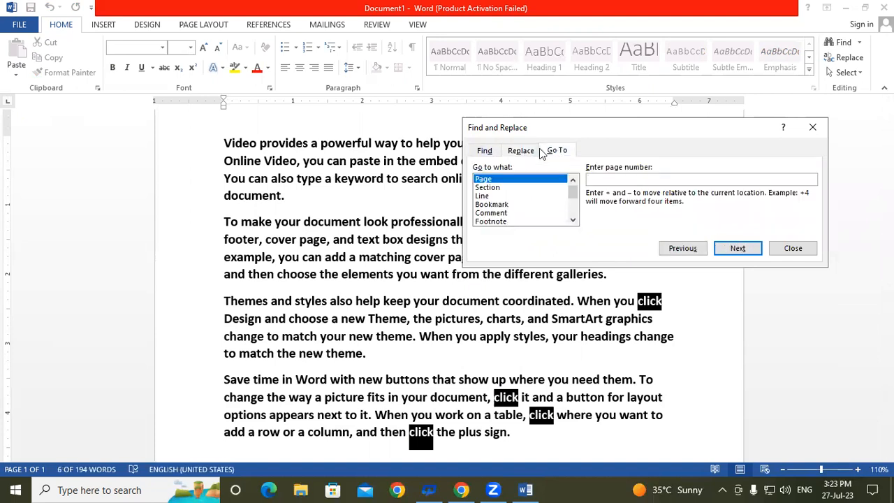
pyautogui.click(483, 151)
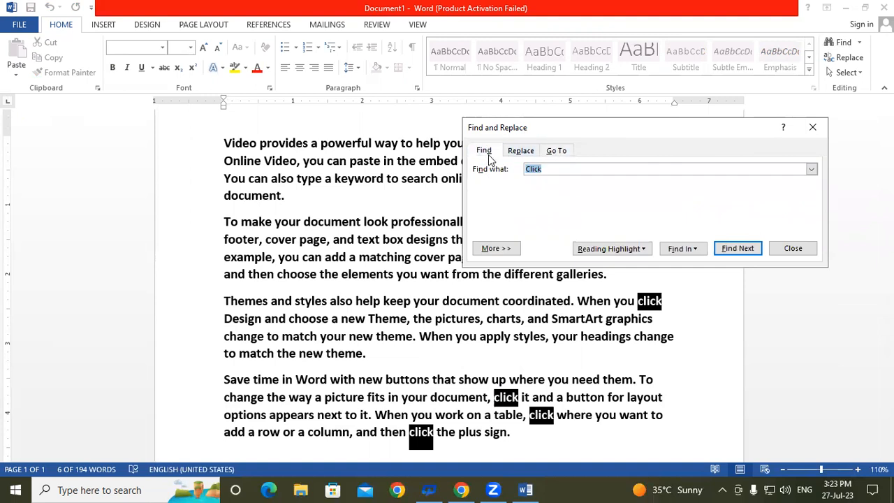
# Replace every occurrence of "Click" with "Left Click", close Find and Replace, and look over the edited paragraphs
pyautogui.click(518, 151)
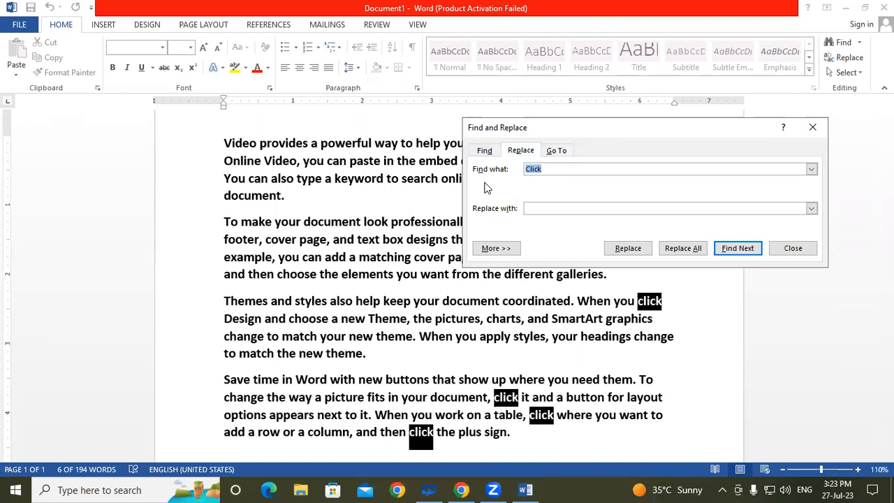
pyautogui.click(547, 169)
pyautogui.write('Left')
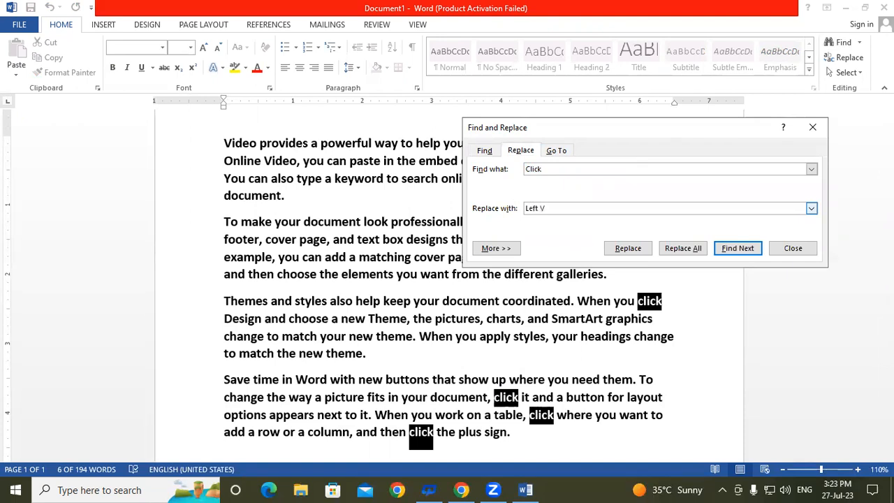
pyautogui.write(' Click')
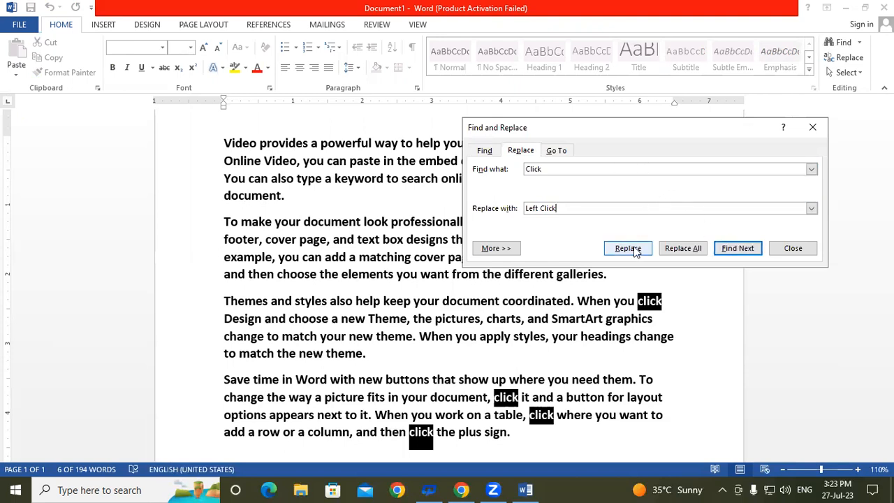
pyautogui.click(683, 249)
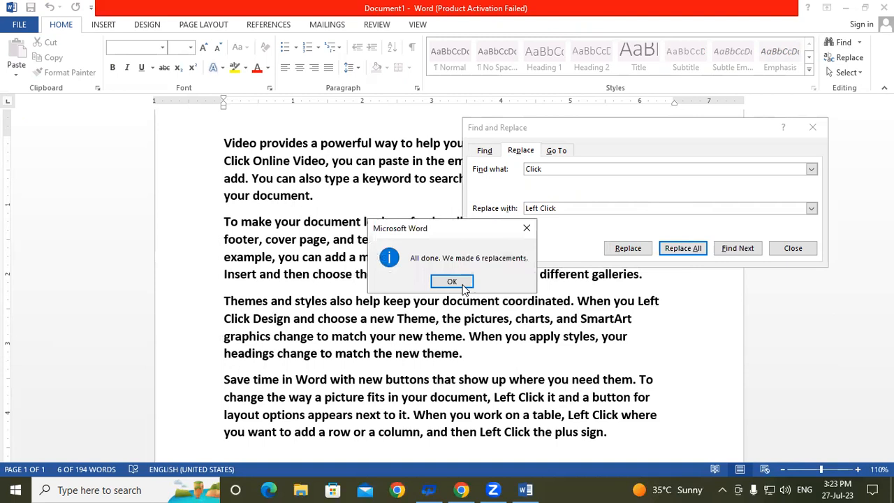
pyautogui.click(461, 285)
pyautogui.click(791, 248)
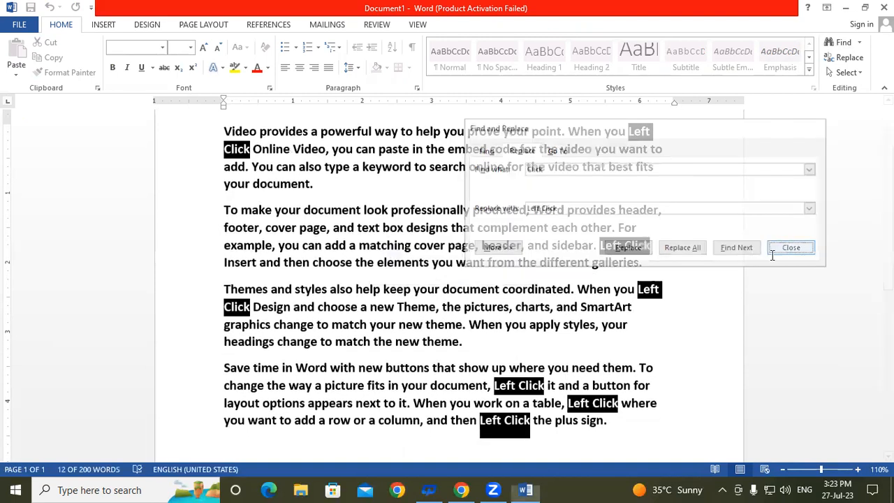
pyautogui.click(716, 319)
pyautogui.scroll(1, 563, 241)
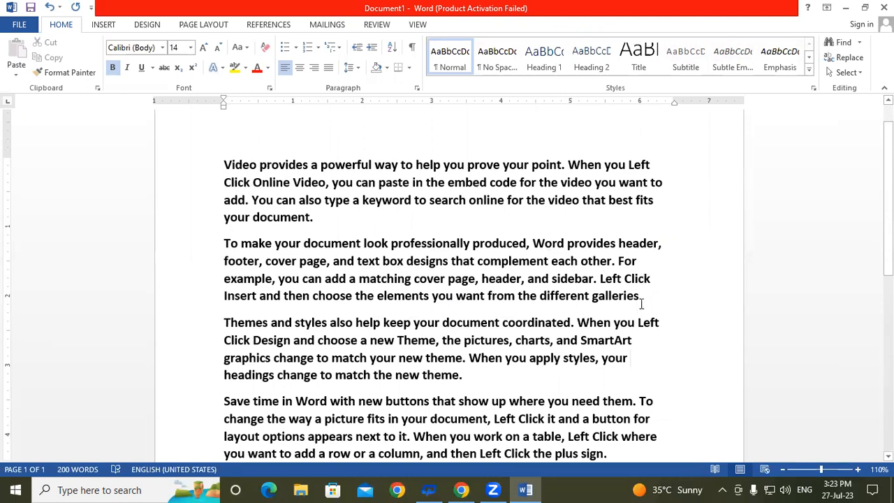
pyautogui.scroll(-1, 641, 304)
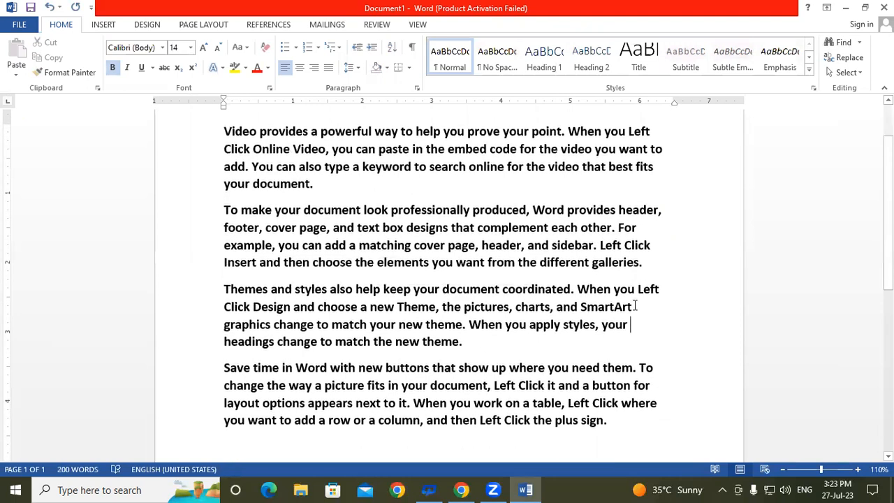
pyautogui.click(349, 193)
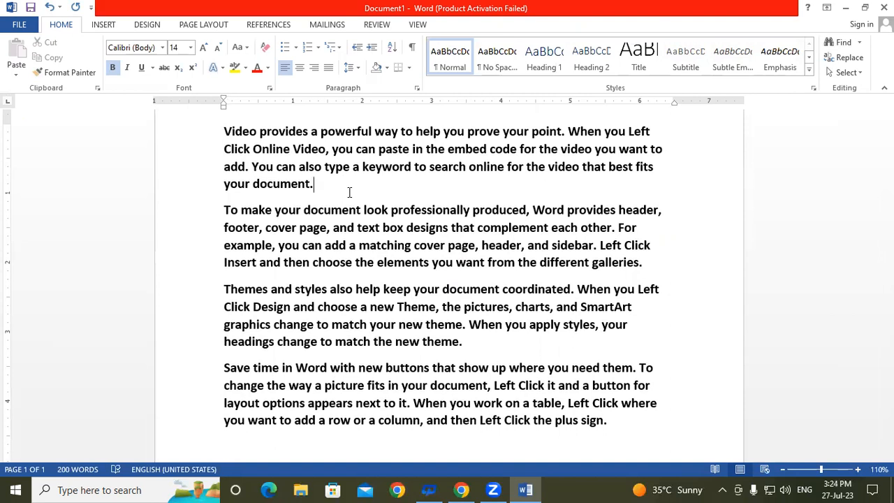
# Open the Go To options of Find and Replace, look over what can be jumped to, and close the dialog
pyautogui.click(858, 42)
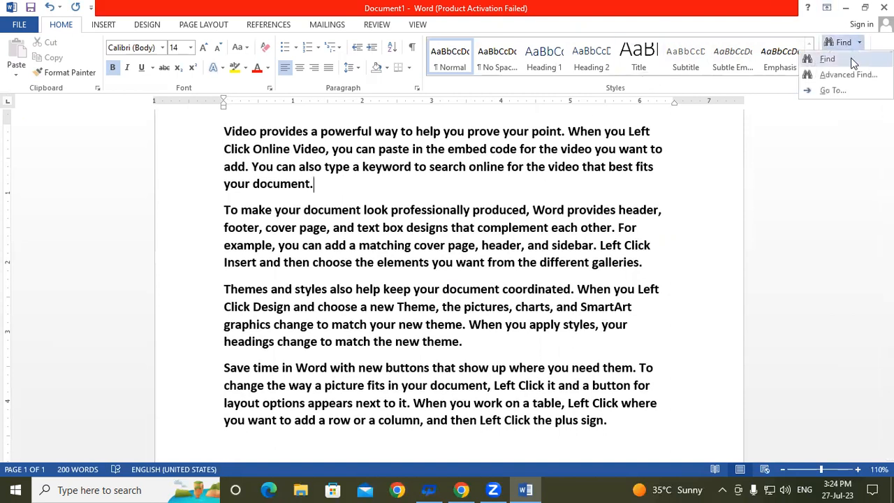
pyautogui.click(847, 74)
pyautogui.click(557, 151)
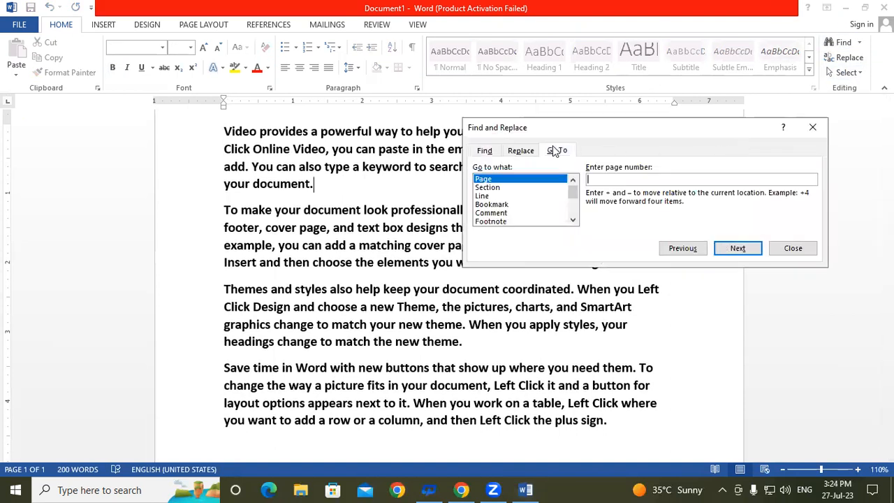
pyautogui.moveTo(549, 130); pyautogui.dragTo(430, 169)
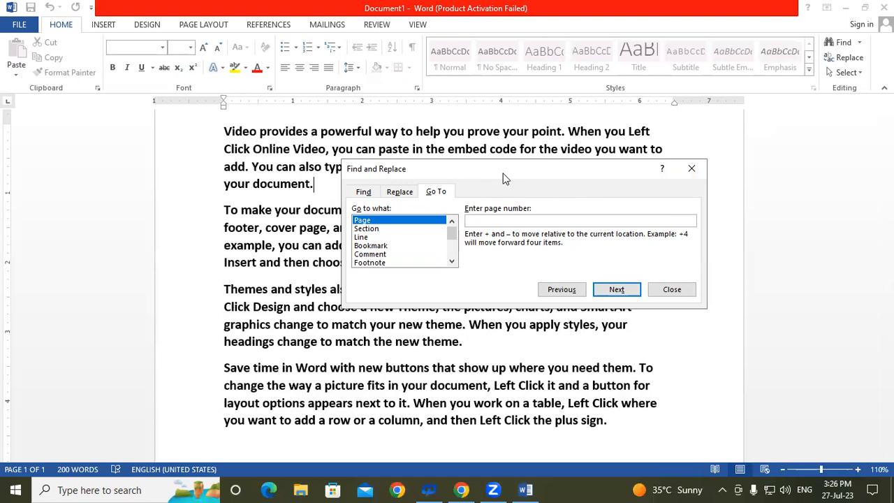
pyautogui.moveTo(503, 173); pyautogui.dragTo(415, 95)
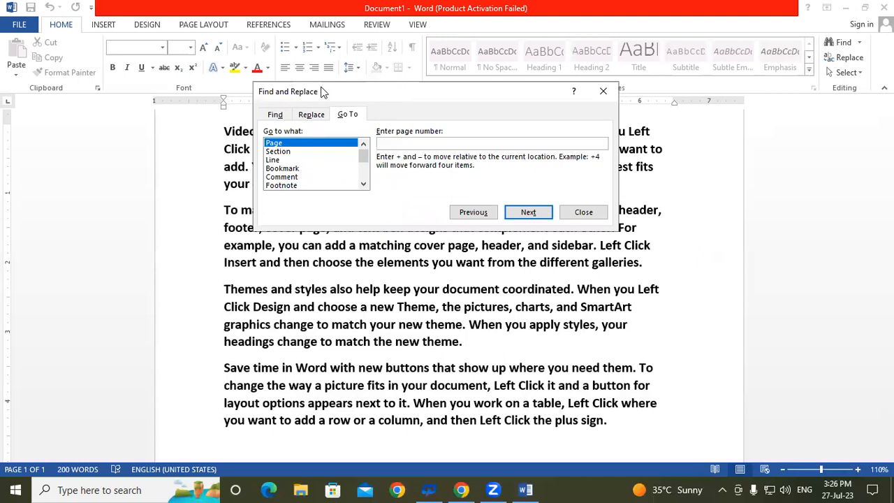
pyautogui.moveTo(324, 92); pyautogui.dragTo(525, 127)
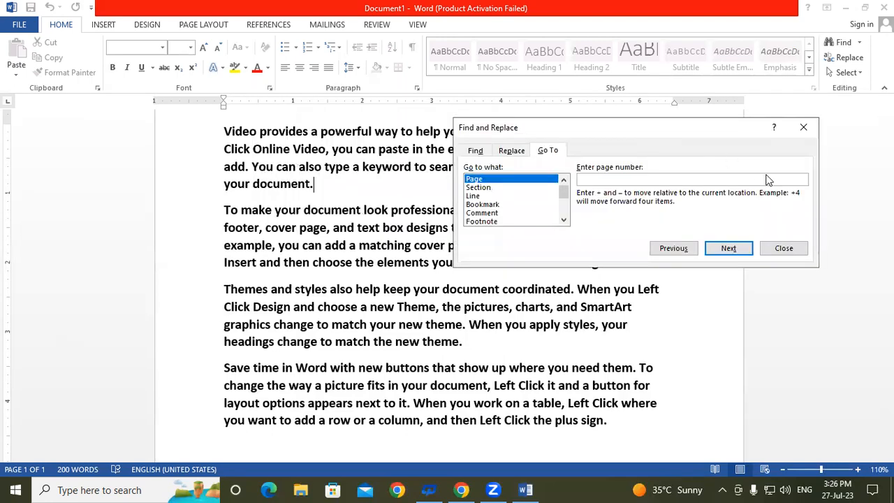
pyautogui.click(789, 250)
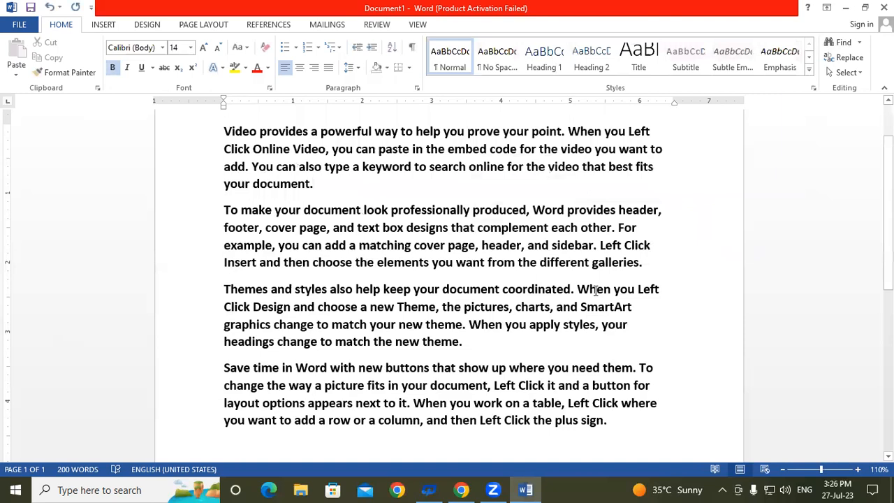
# Generate more sample text in a new paragraph at the end of the document with =rand(20)
pyautogui.scroll(-2, 566, 354)
pyautogui.click(632, 328)
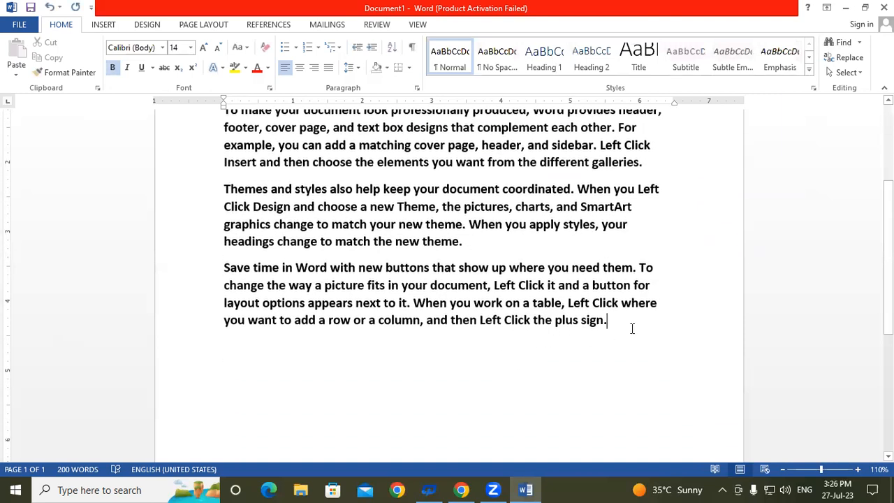
pyautogui.press('Return')
pyautogui.write('=')
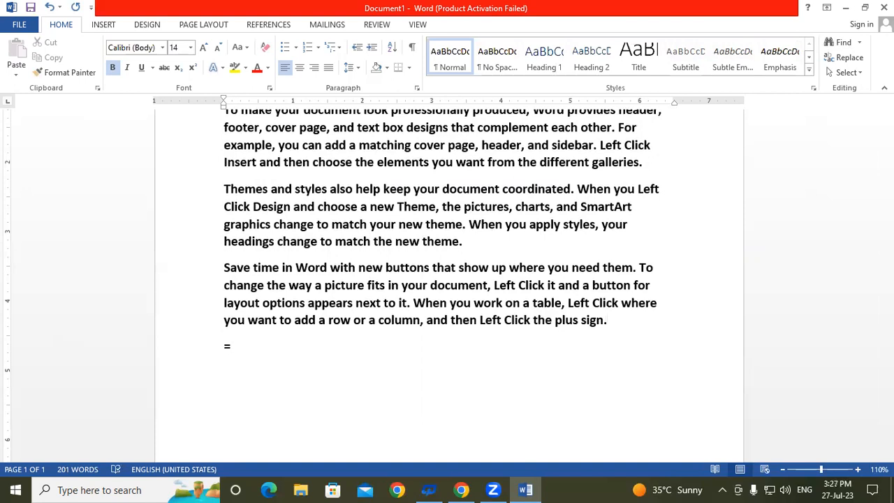
pyautogui.write('rand(20)')
pyautogui.press('Return')
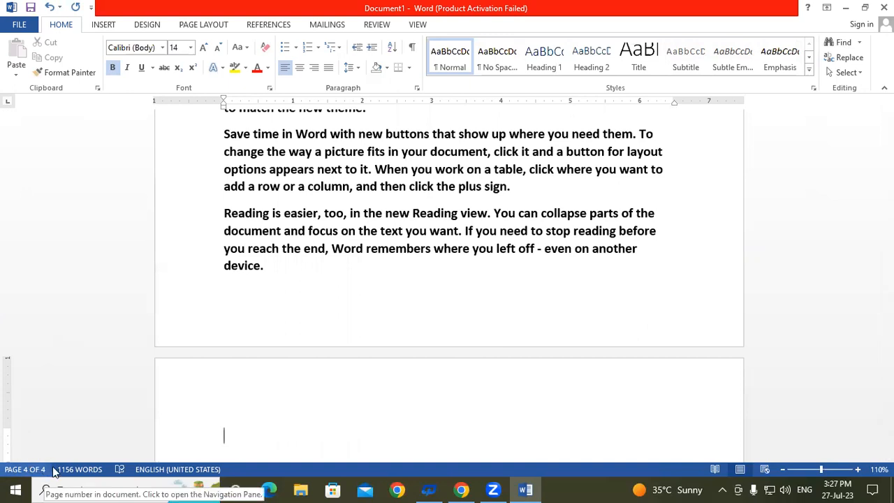
# Look through the document's pages from end to start and back, and place the cursor after the last paragraph
pyautogui.scroll(-5, 250, 379)
pyautogui.scroll(3, 249, 379)
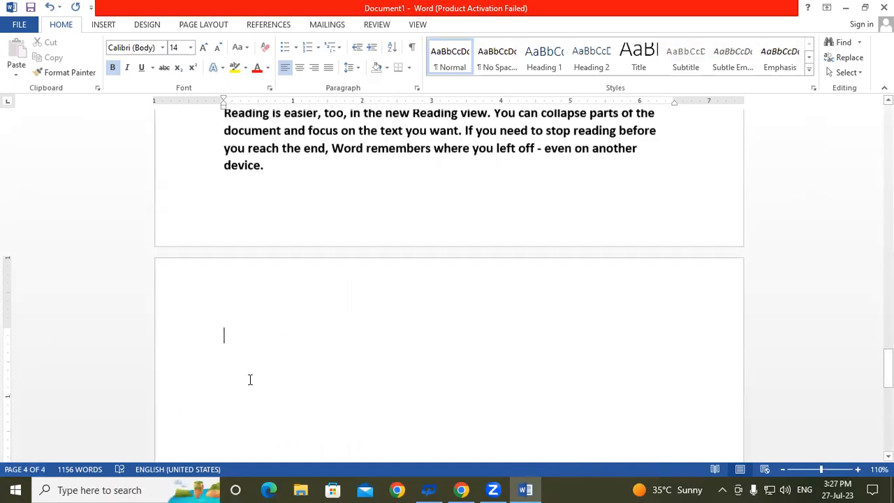
pyautogui.click(305, 174)
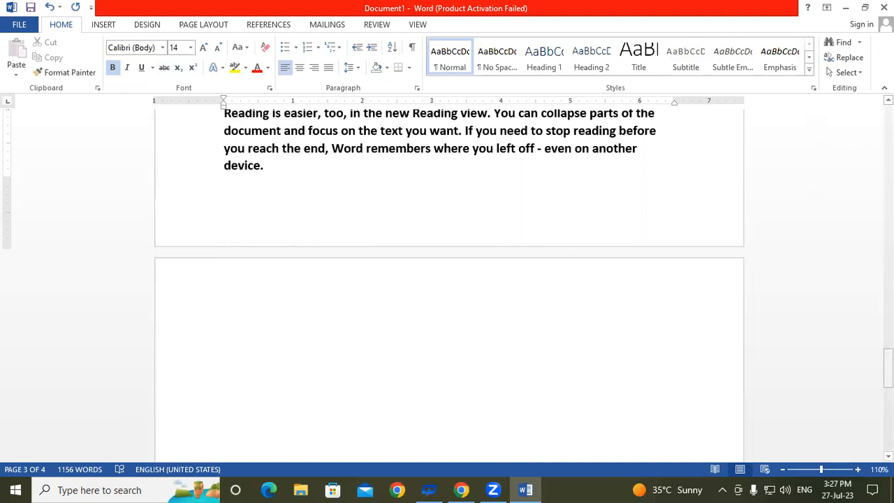
pyautogui.moveTo(887, 368); pyautogui.dragTo(887, 125)
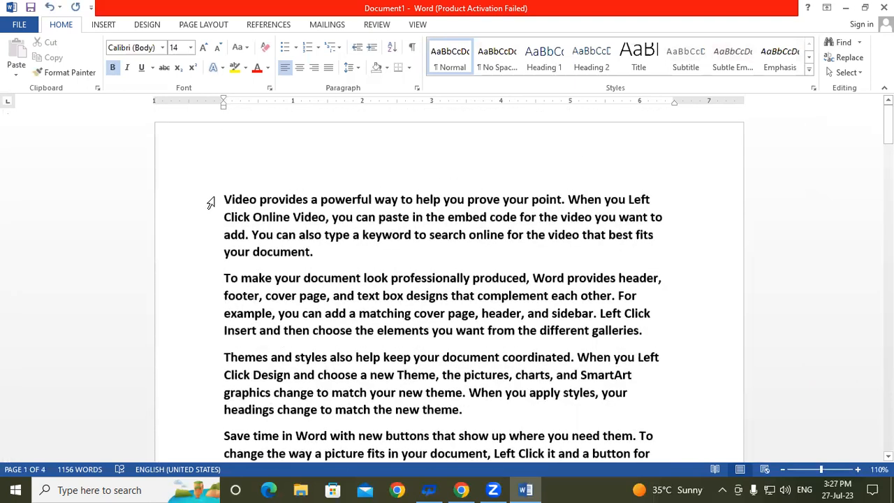
pyautogui.click(223, 199)
pyautogui.moveTo(888, 124); pyautogui.dragTo(870, 355)
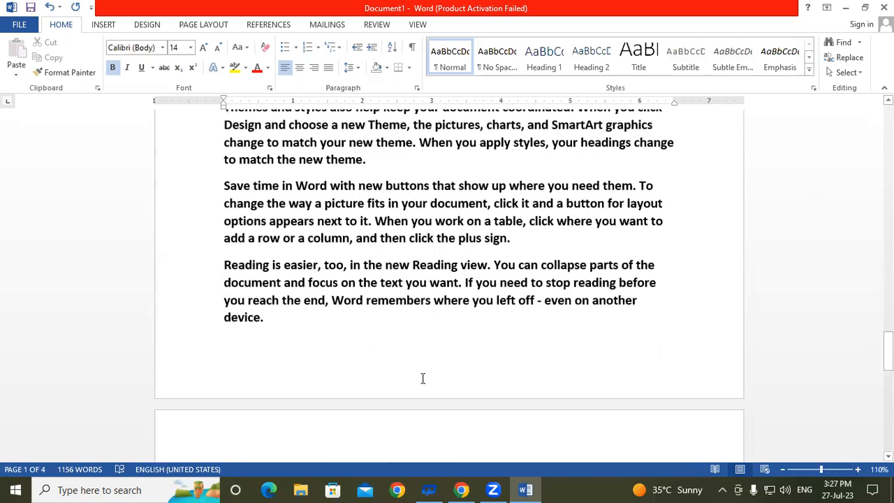
pyautogui.click(276, 321)
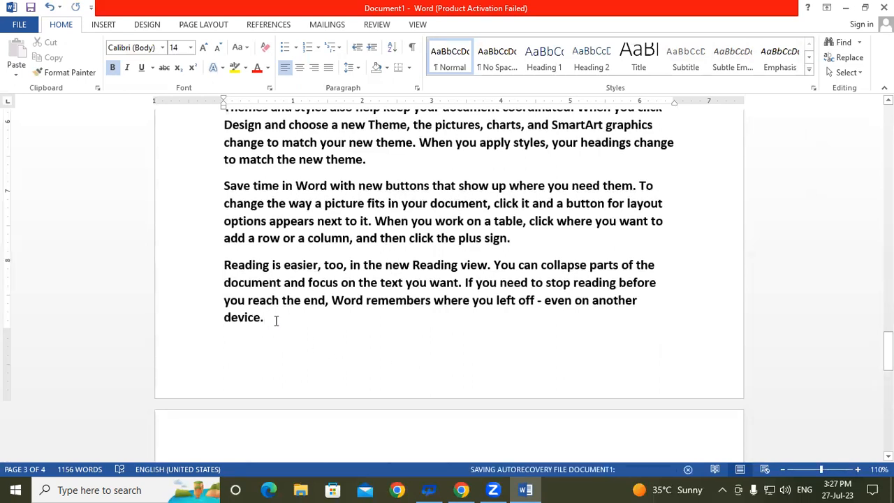
# Use Go To to jump to page 1 of the document
pyautogui.hotkey('ctrl', 'g')
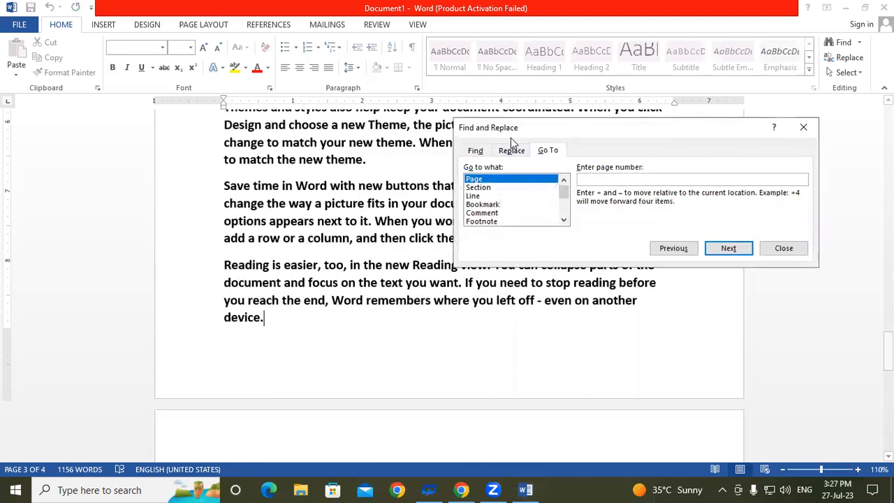
pyautogui.moveTo(528, 127); pyautogui.dragTo(399, 78)
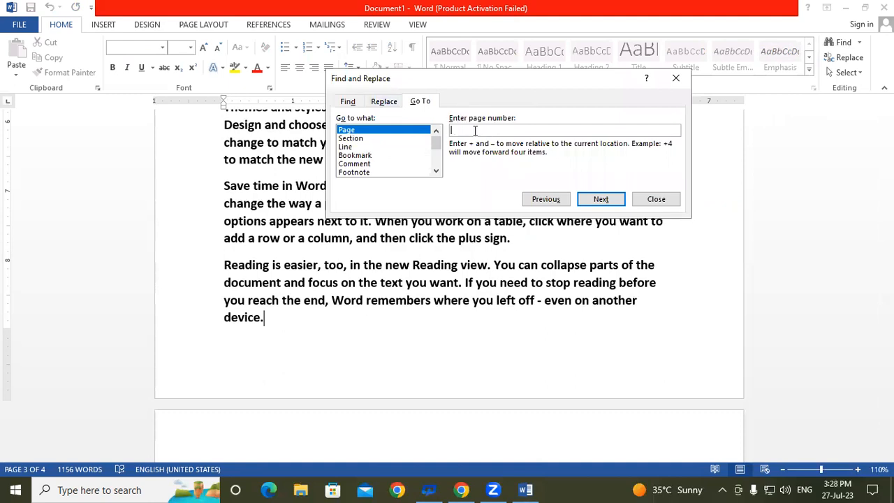
pyautogui.write('1')
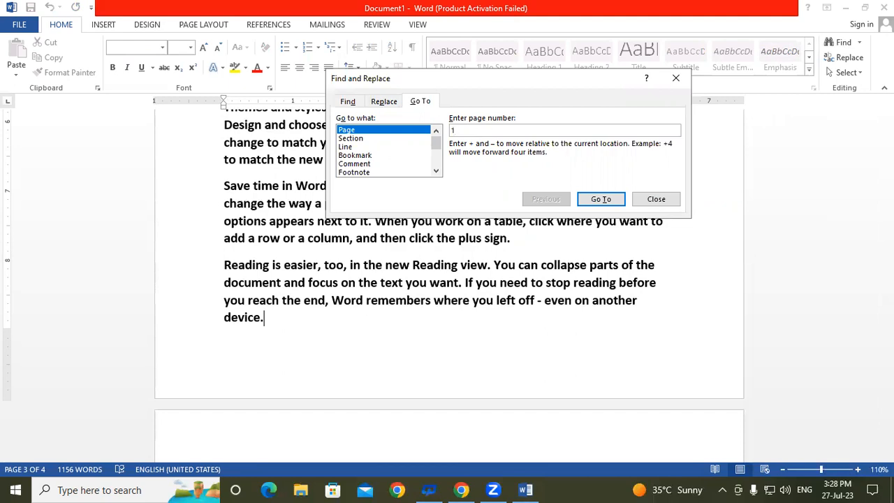
pyautogui.click(599, 200)
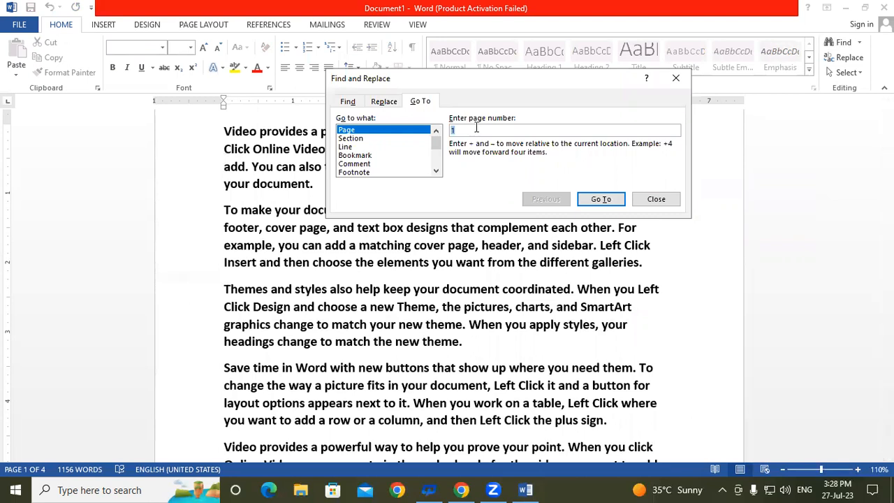
# Jump to page 4 and on to page 2 with Go To, and close the dialog
pyautogui.write('4')
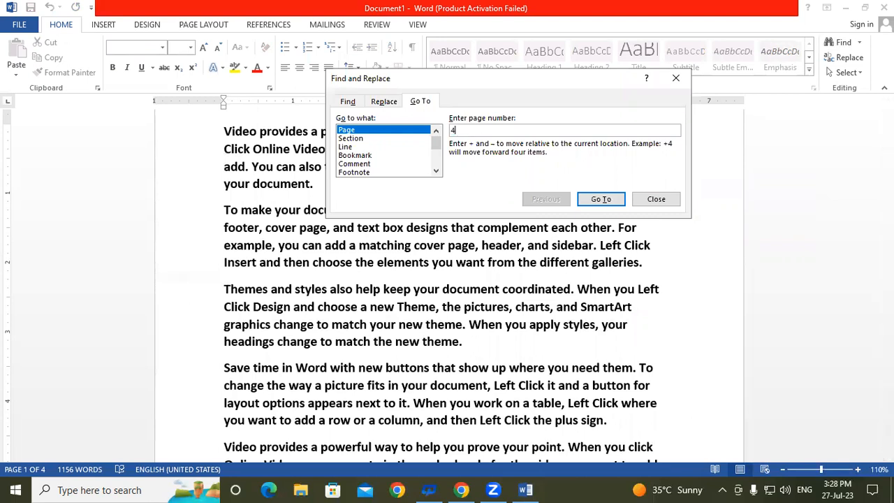
pyautogui.click(604, 200)
pyautogui.scroll(1, 204, 166)
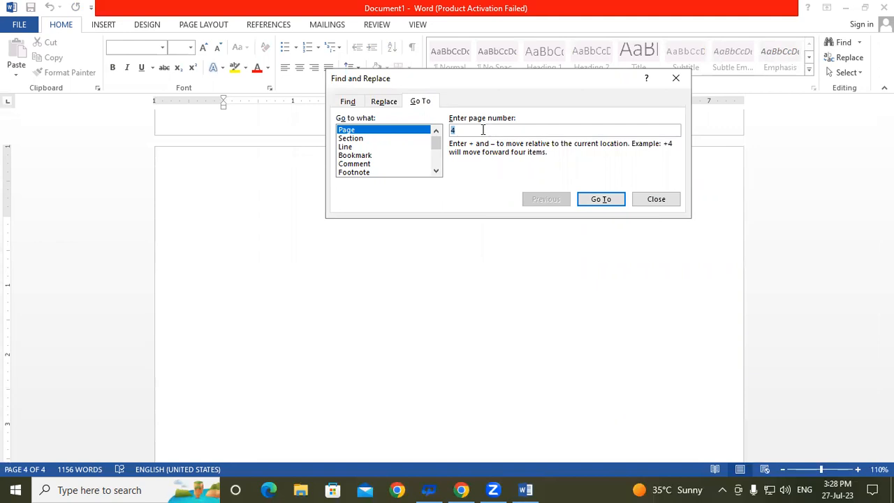
pyautogui.write('2')
pyautogui.click(599, 199)
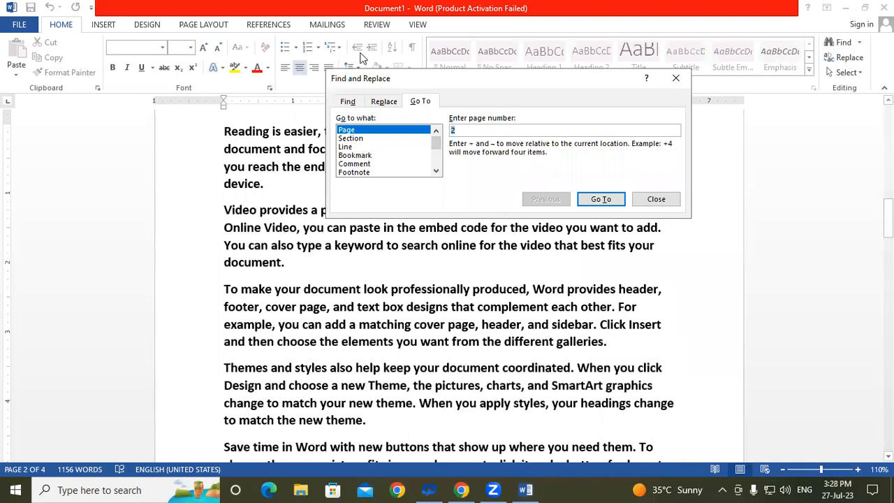
pyautogui.click(654, 199)
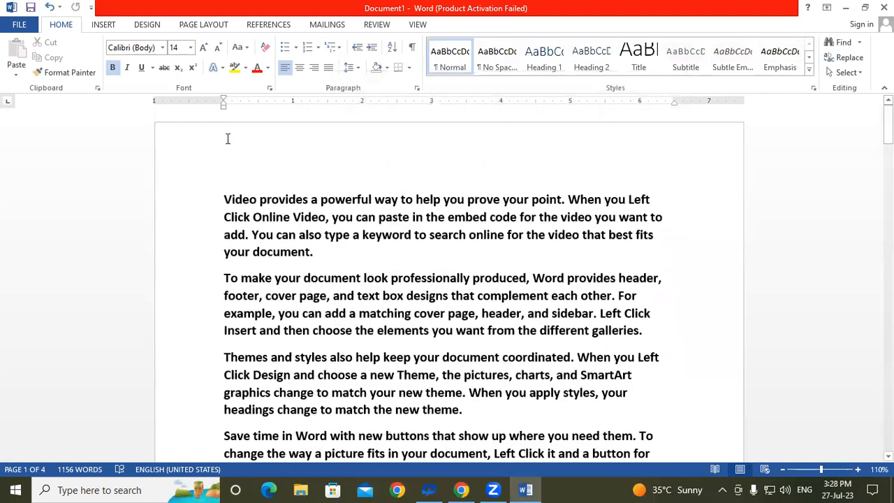
# From the start of the first paragraph, use Go To to jump to line 10, and close the dialog
pyautogui.click(219, 201)
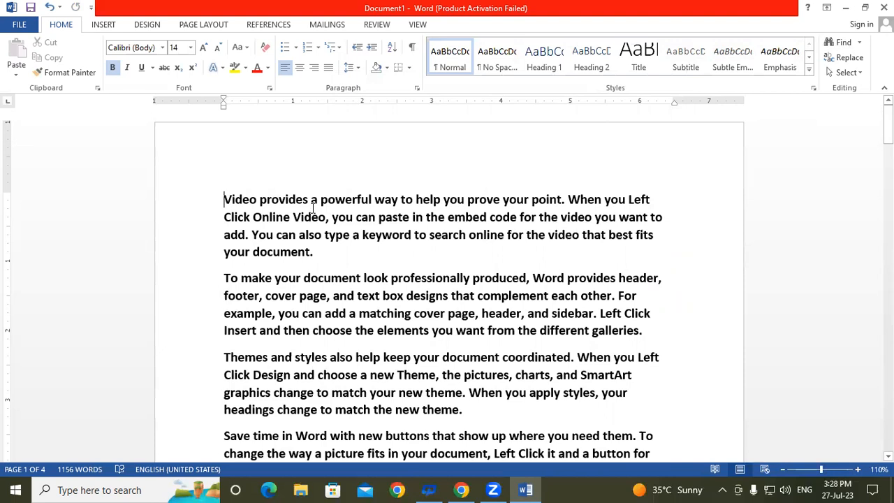
pyautogui.hotkey('ctrl', 'g')
pyautogui.click(346, 147)
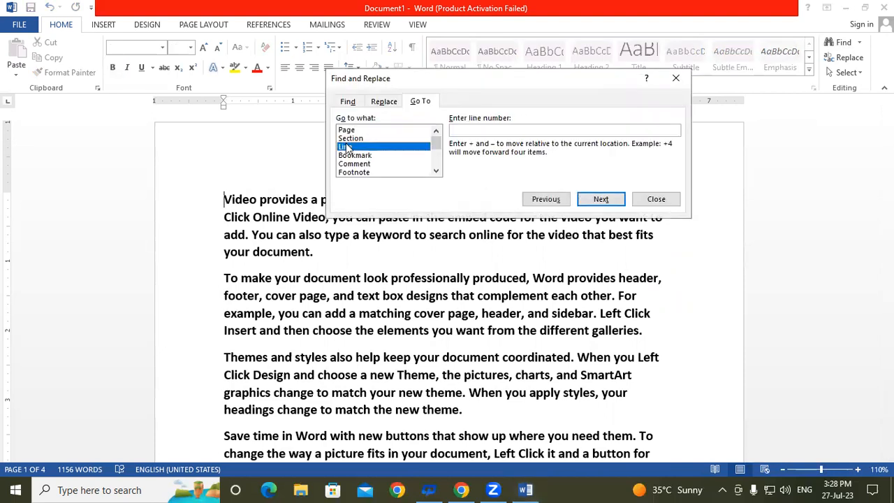
pyautogui.click(463, 131)
pyautogui.write('10')
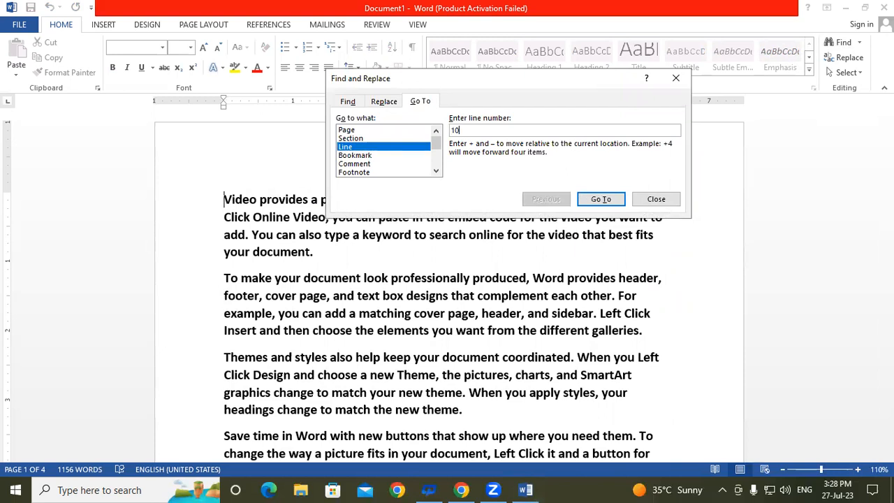
pyautogui.click(595, 199)
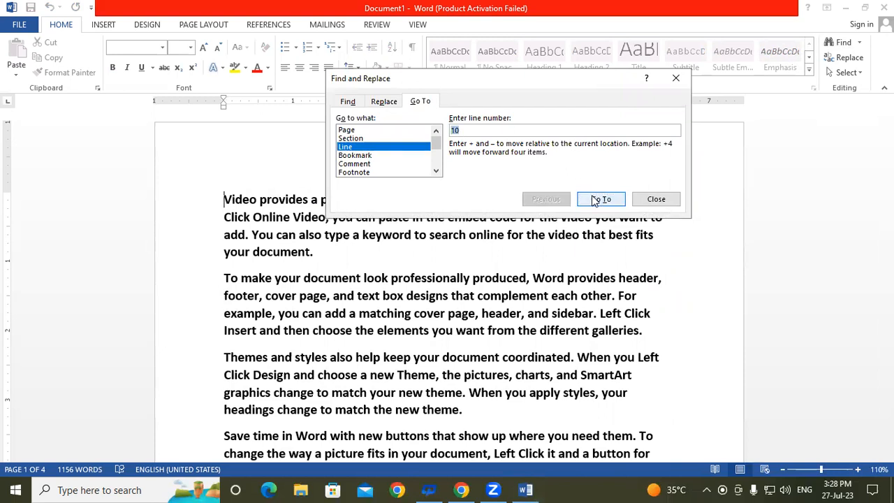
pyautogui.click(655, 200)
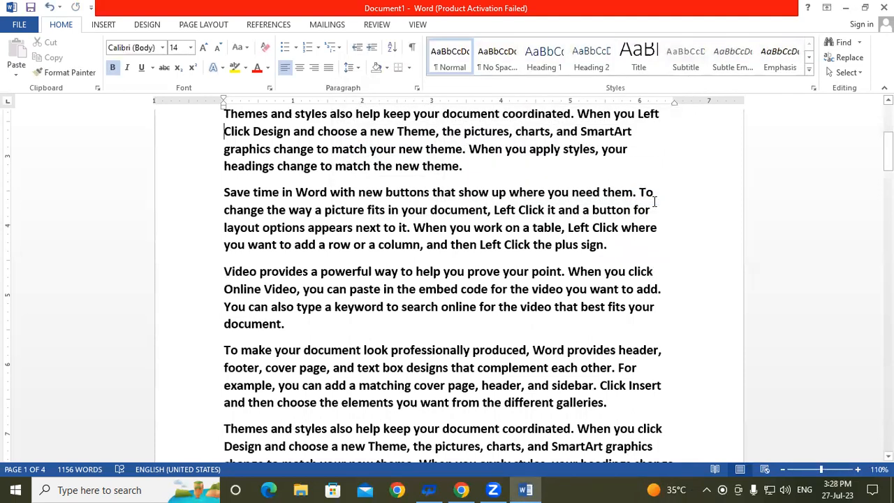
# Open the Replace options, look them over, and close the dialog without replacing anything
pyautogui.scroll(2, 429, 200)
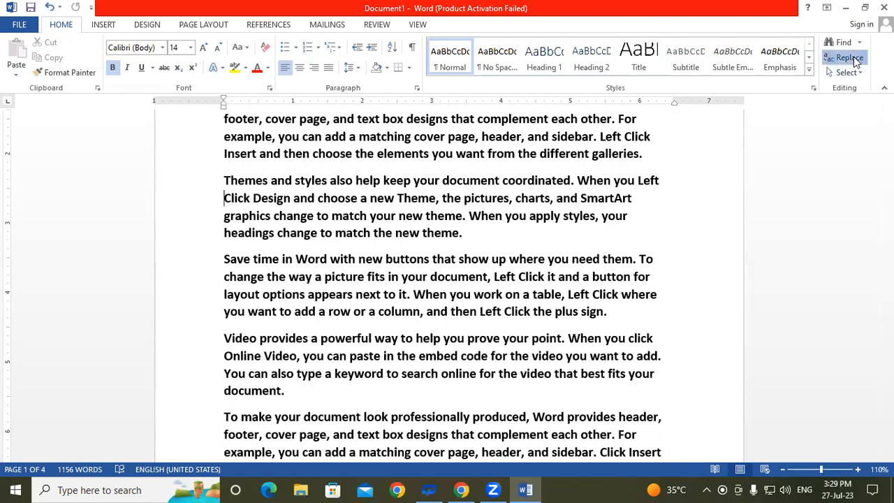
pyautogui.click(848, 58)
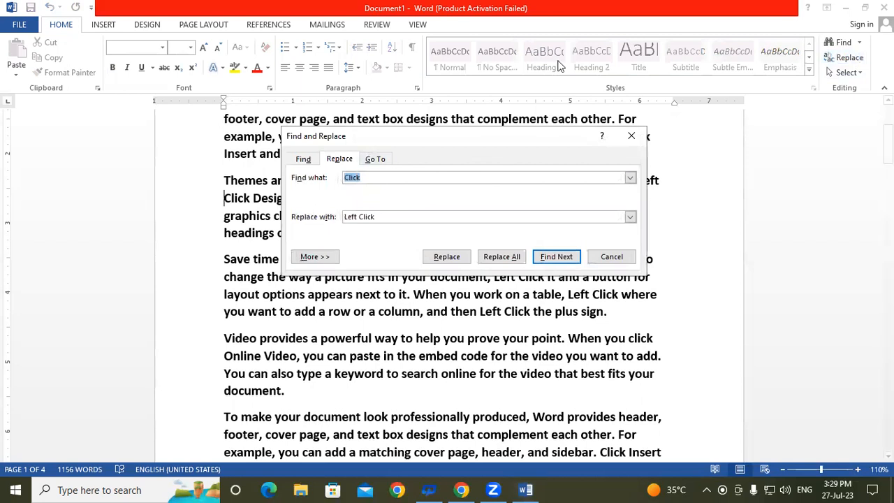
pyautogui.click(630, 136)
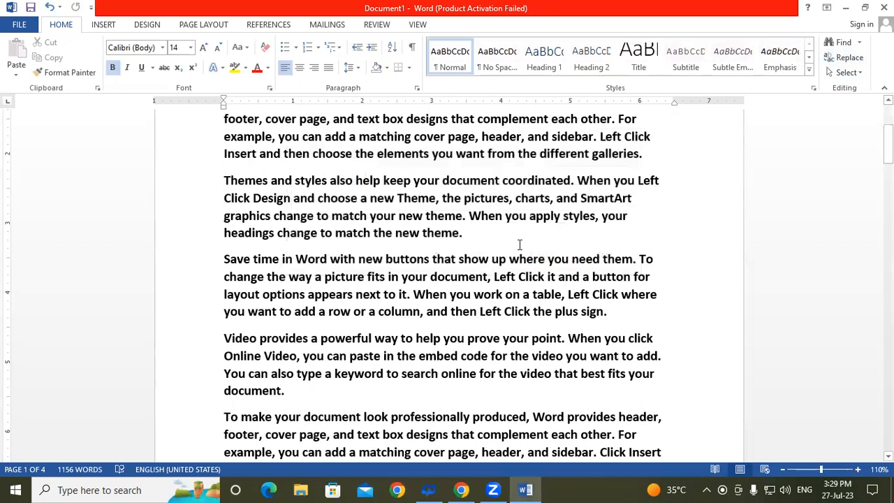
# Look over the selection options, select all of the document's text, and clear the selection
pyautogui.click(852, 72)
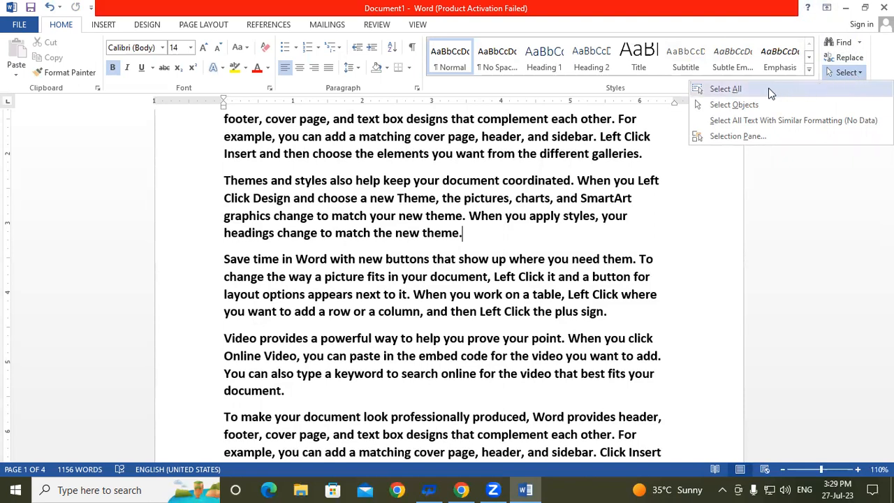
pyautogui.click(464, 235)
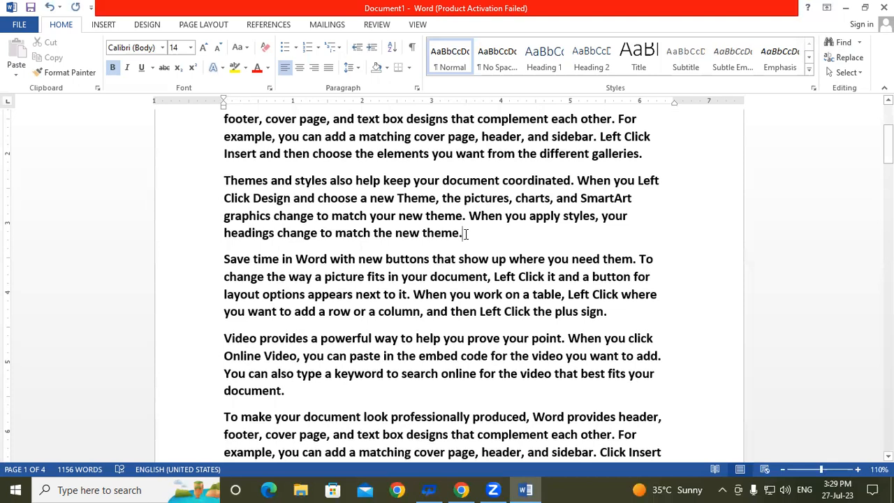
pyautogui.hotkey('ctrl', 'a')
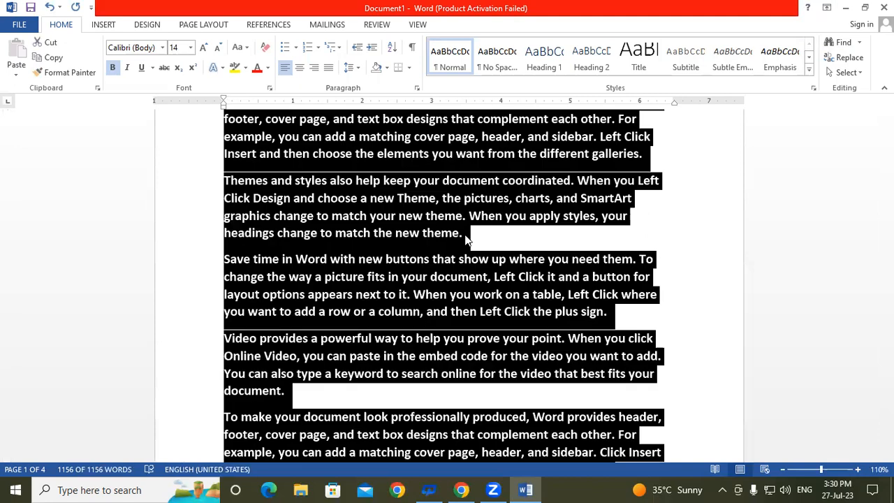
pyautogui.click(467, 238)
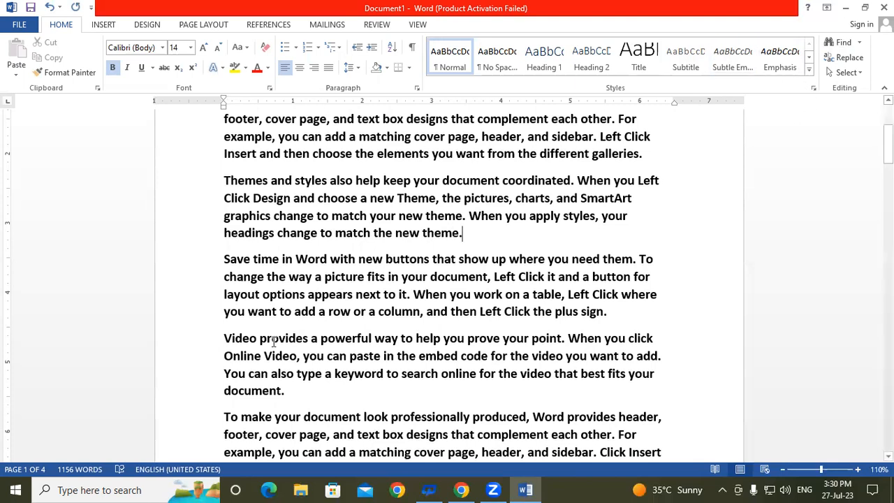
# Select the entire document's text once more and deselect it
pyautogui.click(845, 72)
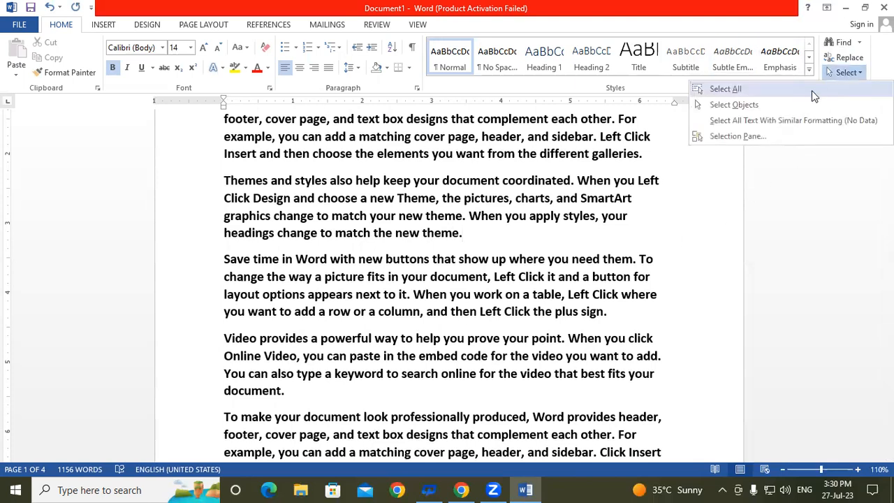
pyautogui.click(725, 89)
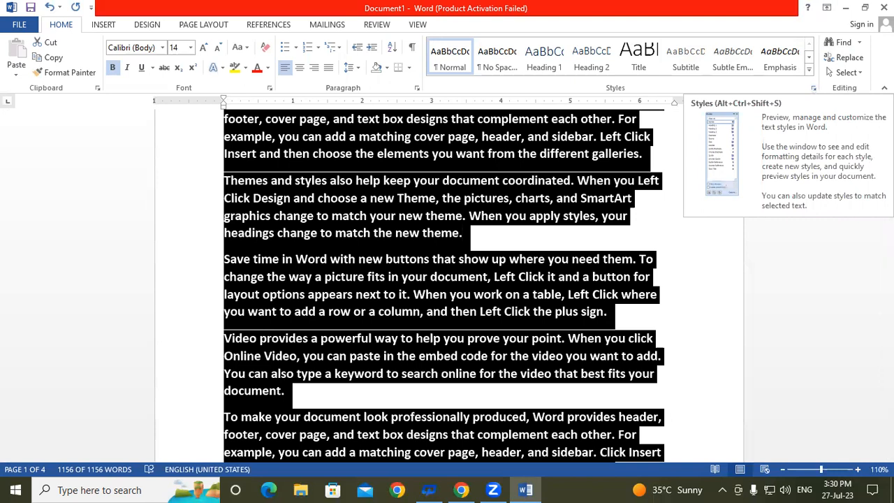
pyautogui.click(537, 218)
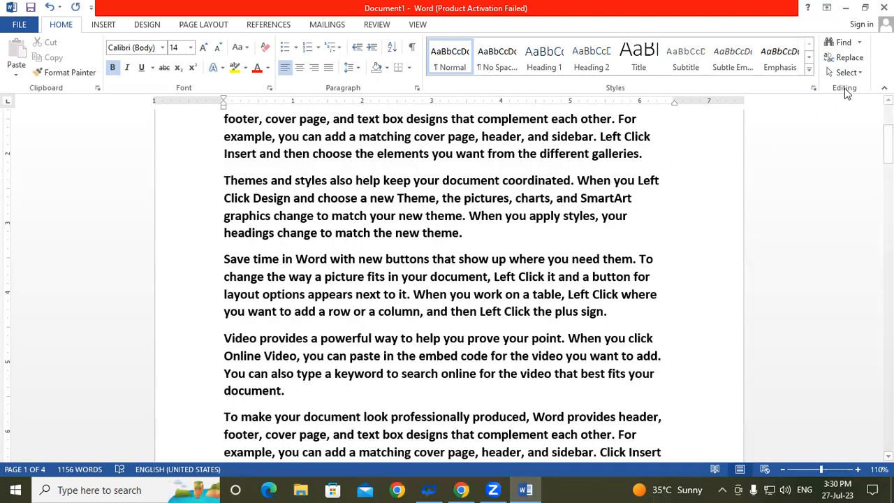
# Turn on Select Objects, try to marquee-select the paragraphs from "Themes and styles" onward, and turn the mode off
pyautogui.click(845, 73)
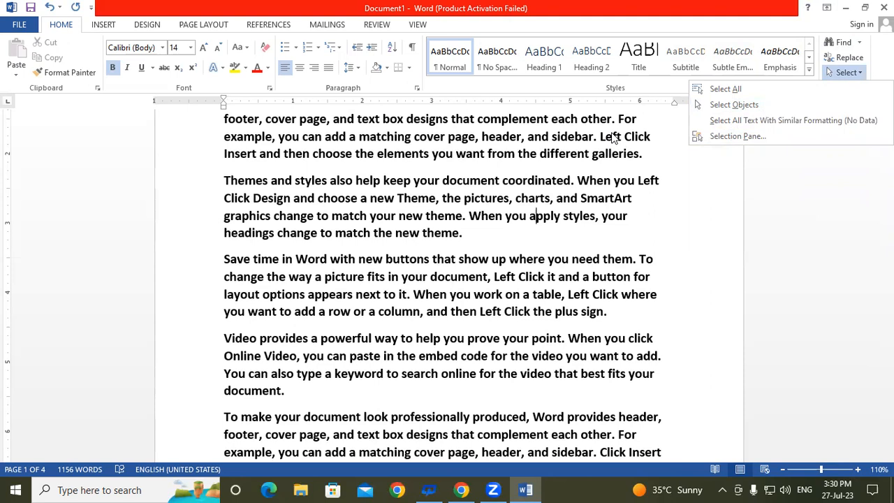
pyautogui.click(724, 106)
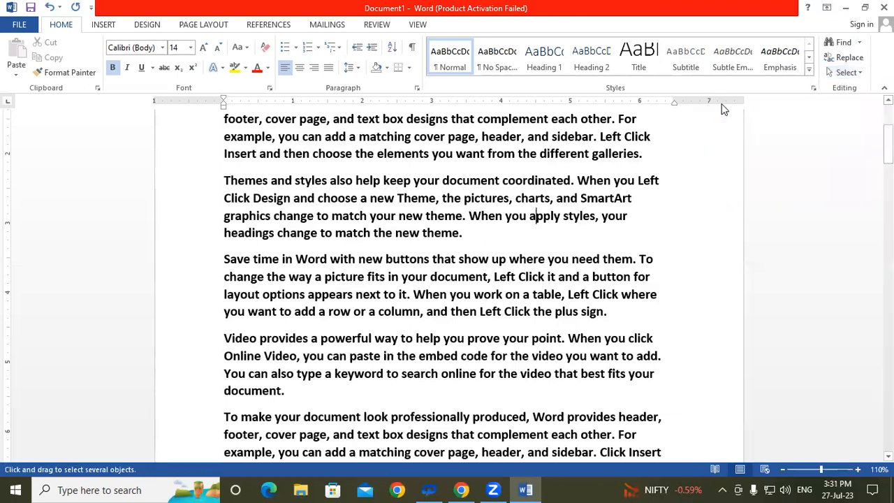
pyautogui.click(846, 72)
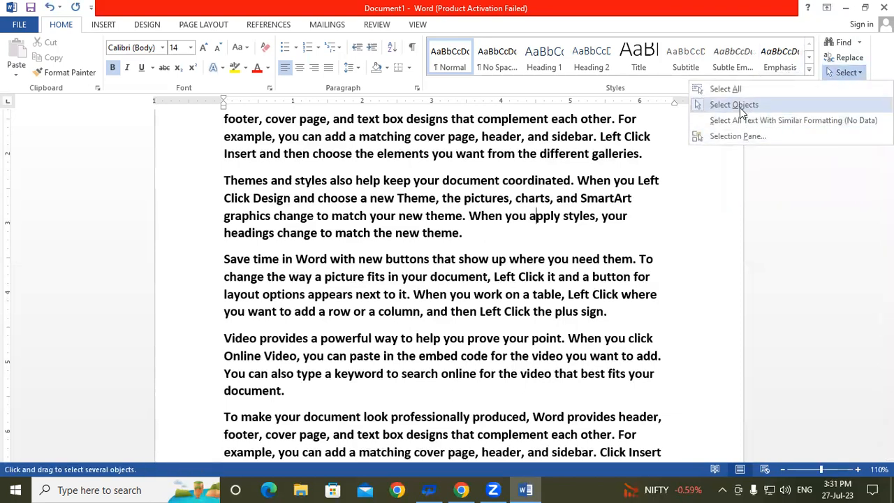
pyautogui.click(402, 171)
pyautogui.moveTo(222, 173); pyautogui.dragTo(511, 239)
pyautogui.moveTo(220, 177); pyautogui.dragTo(684, 329)
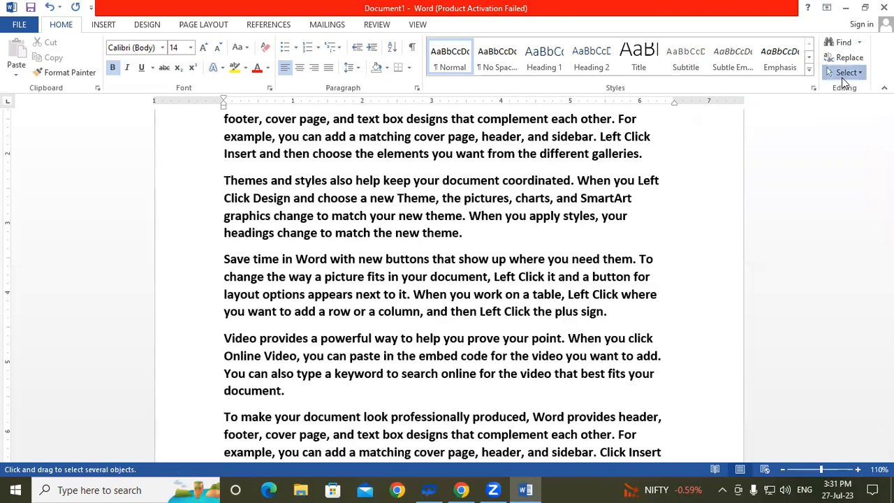
pyautogui.click(857, 71)
pyautogui.click(723, 104)
pyautogui.click(491, 231)
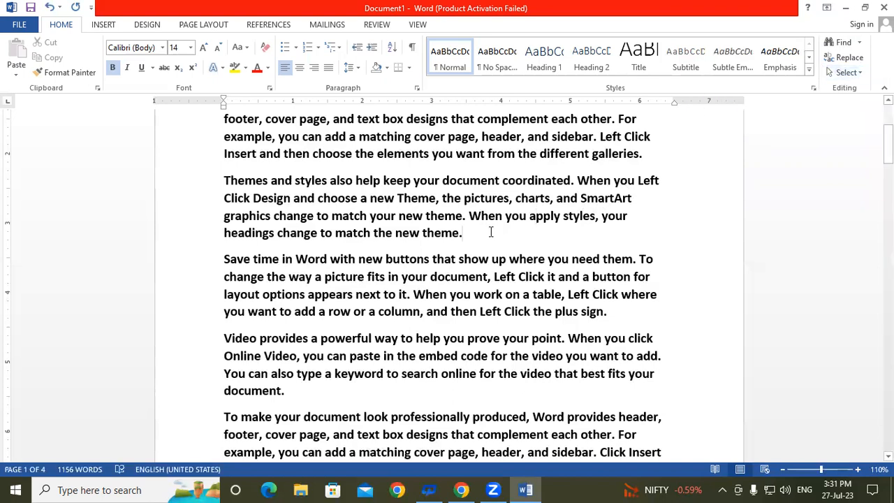
# Draw a rectangle about 2.41" wide and 0.33" high after the last line of the "Themes and styles" paragraph
pyautogui.click(103, 25)
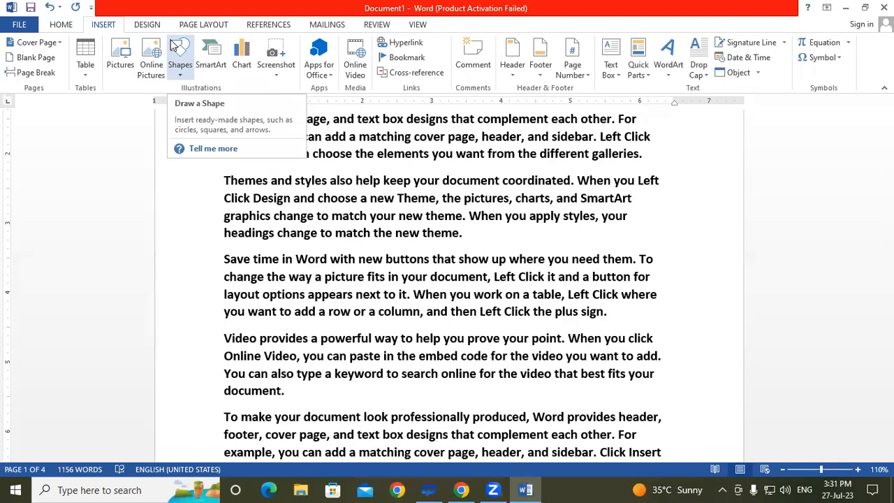
pyautogui.click(183, 74)
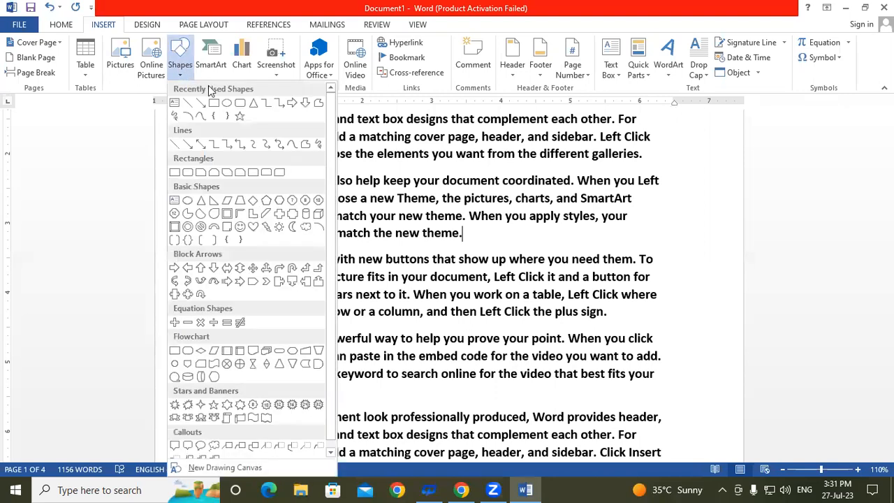
pyautogui.click(214, 103)
pyautogui.moveTo(473, 227)
pyautogui.mouseDown()
pyautogui.moveTo(582, 254)
pyautogui.moveTo(641, 250)
pyautogui.mouseUp()
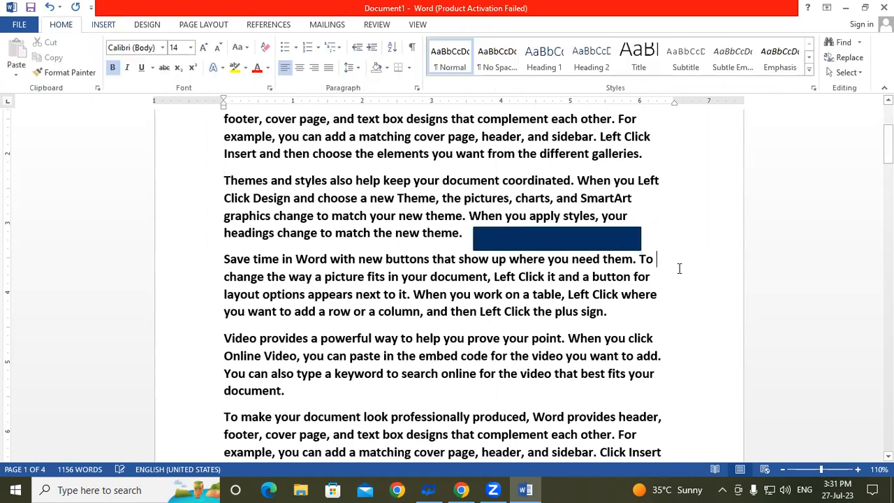
# Apply a solid green shape style to the rectangle, and replace it with the solid orange style
pyautogui.click(580, 241)
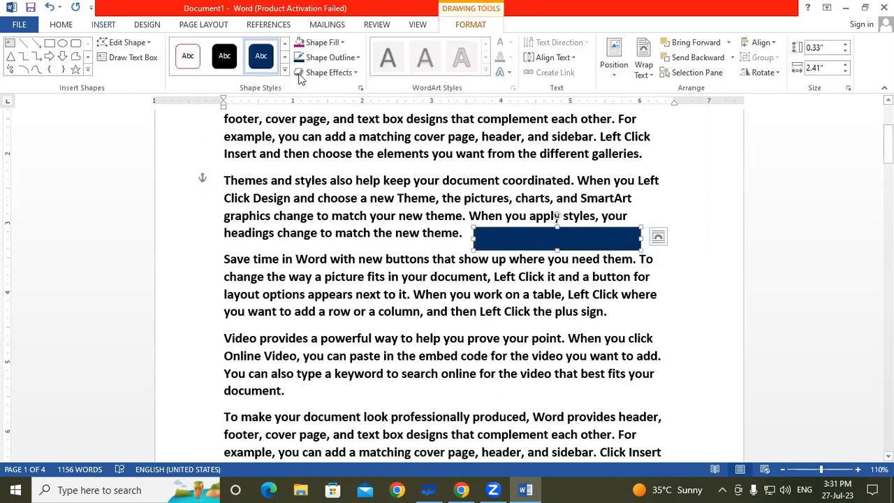
pyautogui.click(270, 61)
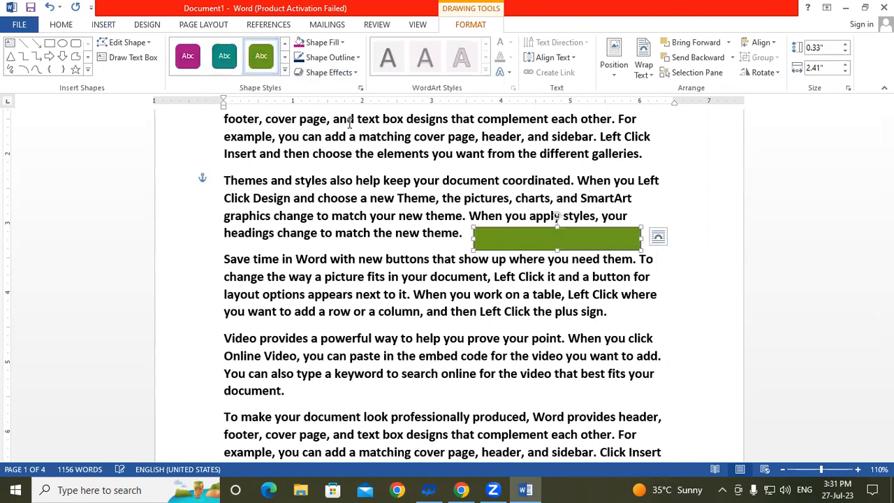
pyautogui.click(541, 312)
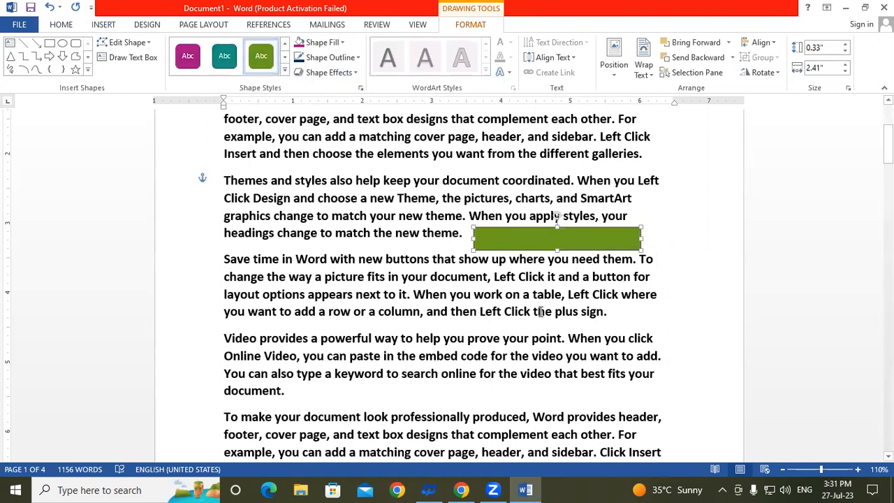
pyautogui.click(536, 239)
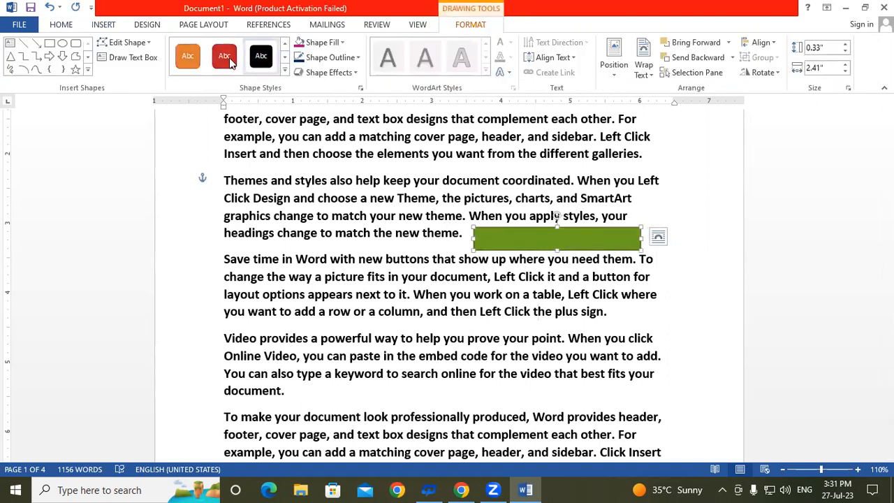
pyautogui.click(188, 55)
pyautogui.click(521, 341)
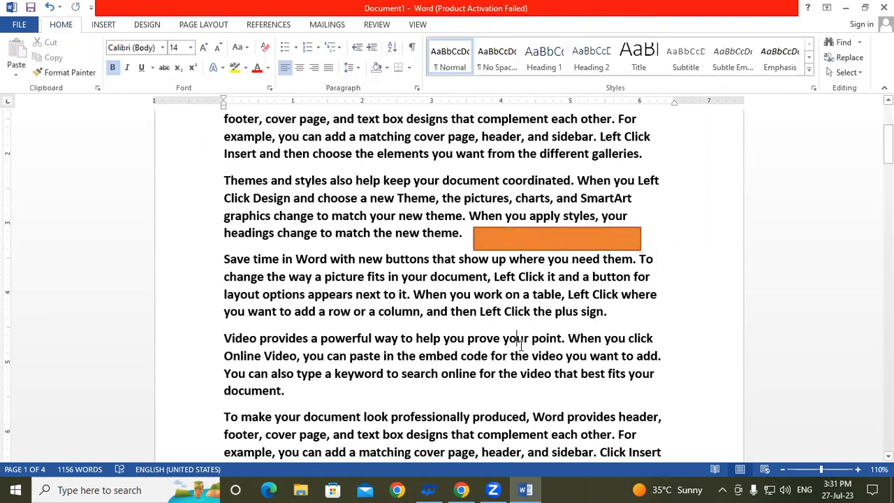
pyautogui.click(545, 245)
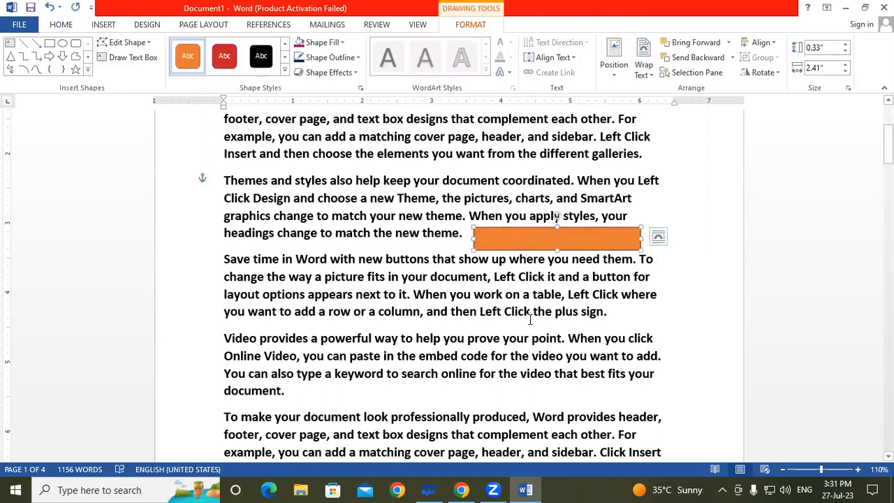
pyautogui.click(604, 311)
# Draw a rounded rectangle about 2.6" wide and 0.38" high beside the last line of the "Video provides" paragraph
pyautogui.scroll(-1, 389, 351)
pyautogui.click(351, 363)
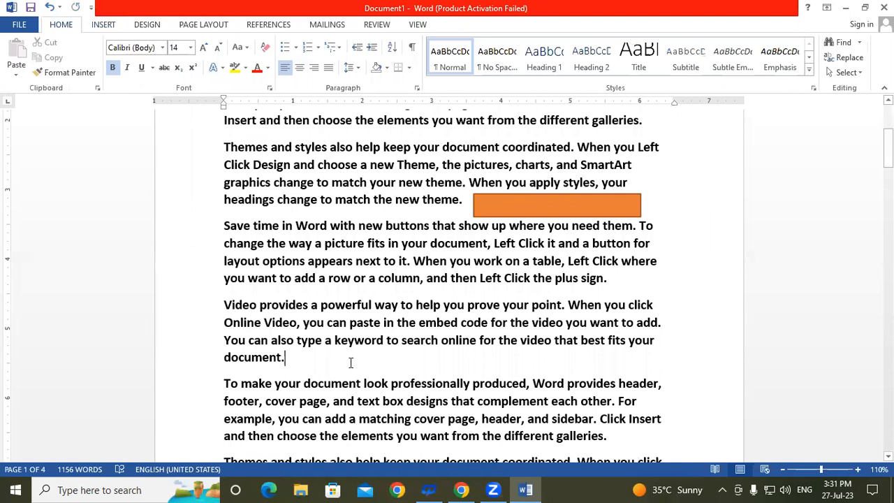
pyautogui.click(105, 25)
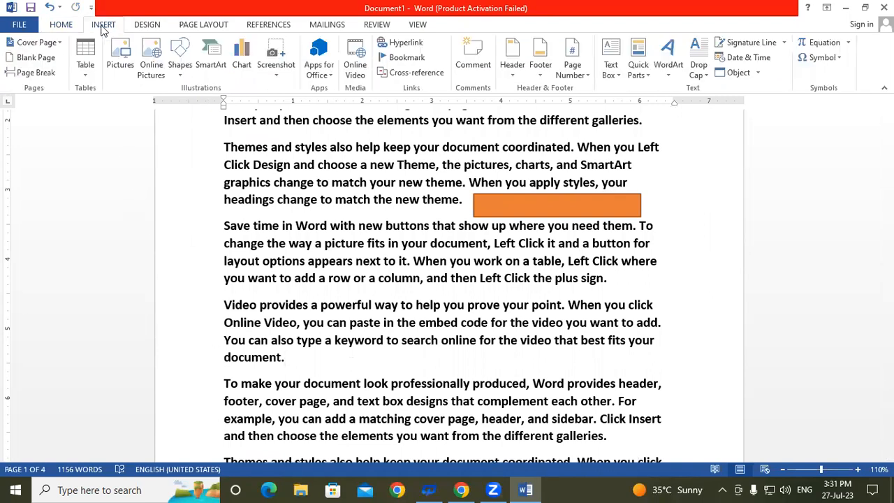
pyautogui.click(180, 60)
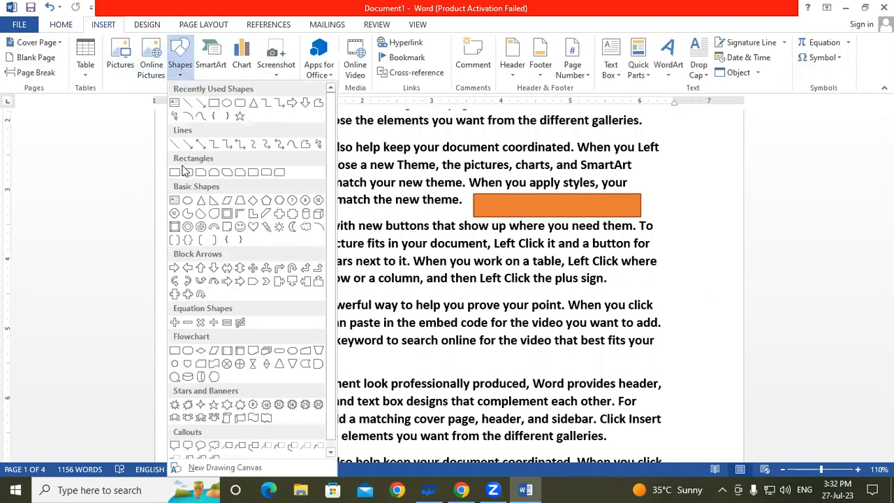
pyautogui.click(240, 104)
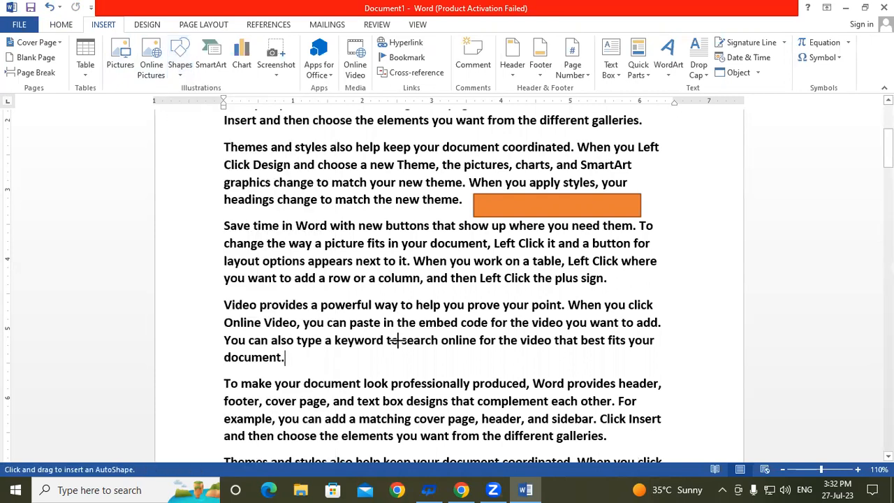
pyautogui.moveTo(347, 347); pyautogui.dragTo(528, 375)
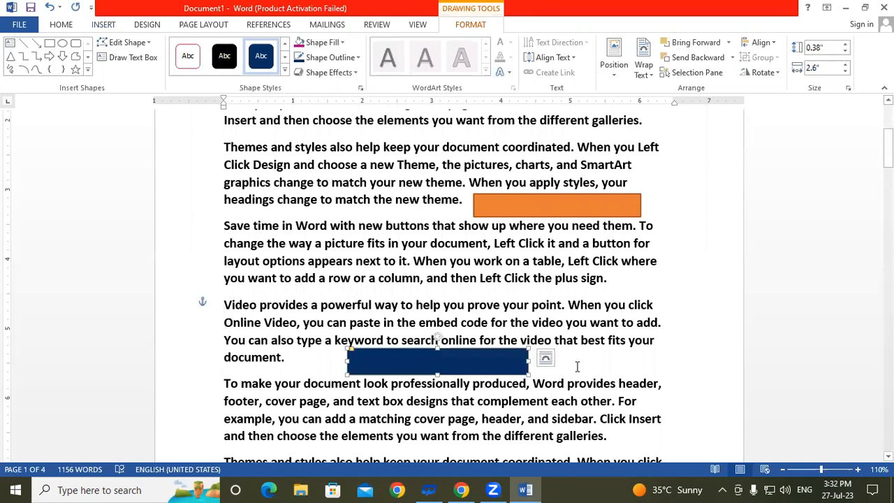
# Apply the white-filled shape style with a black outline to the rounded rectangle, and deselect it
pyautogui.click(577, 365)
pyautogui.click(444, 360)
pyautogui.click(284, 55)
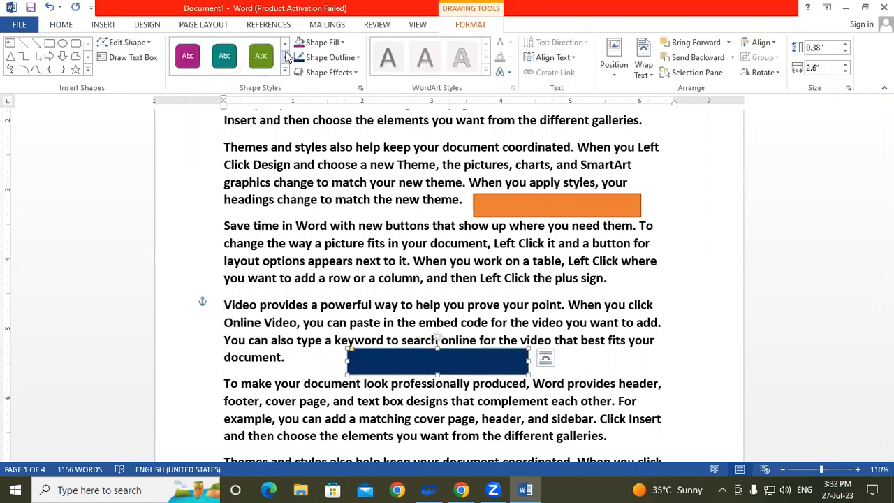
pyautogui.click(285, 44)
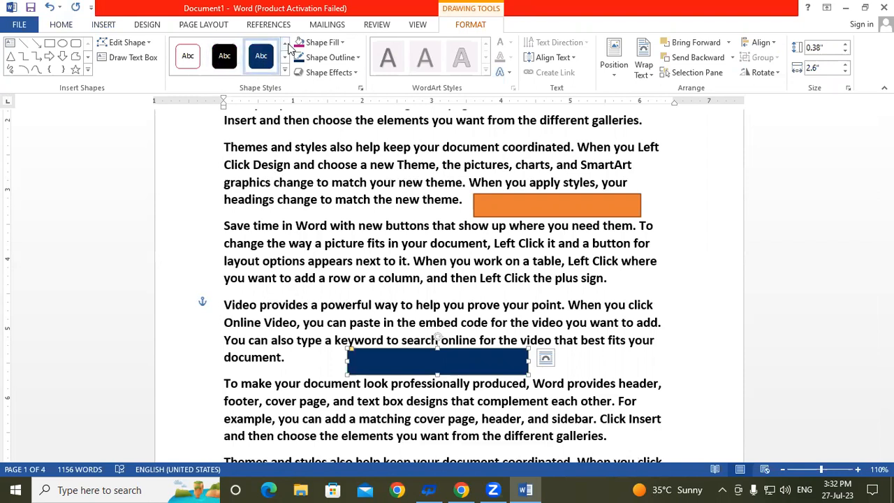
pyautogui.click(285, 45)
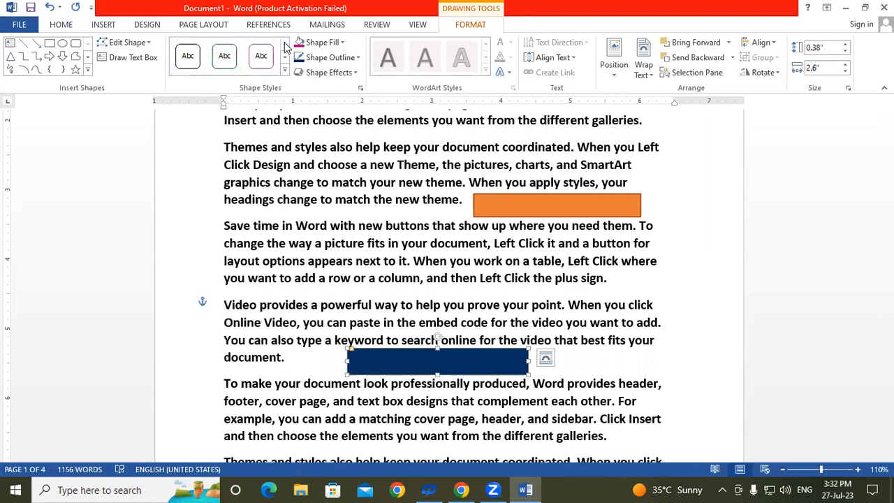
pyautogui.click(189, 59)
pyautogui.click(649, 368)
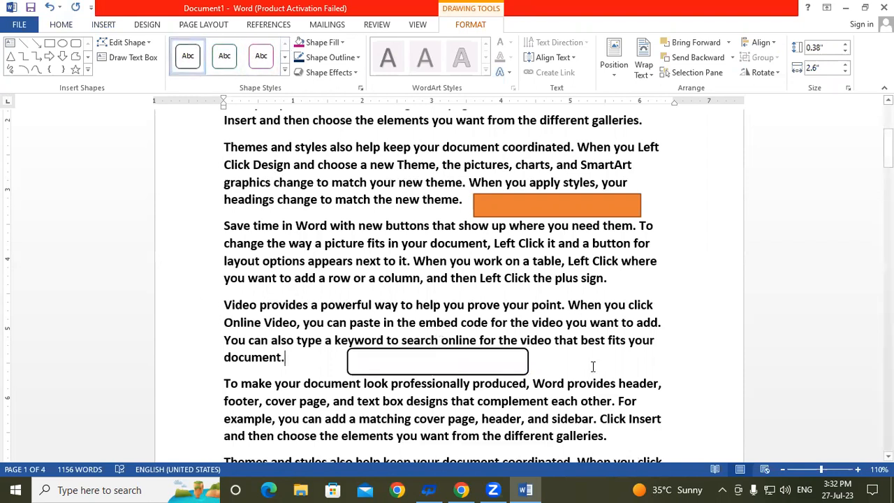
# Give the orange rectangle the same white-filled, black-outlined shape style, and deselect it
pyautogui.click(538, 202)
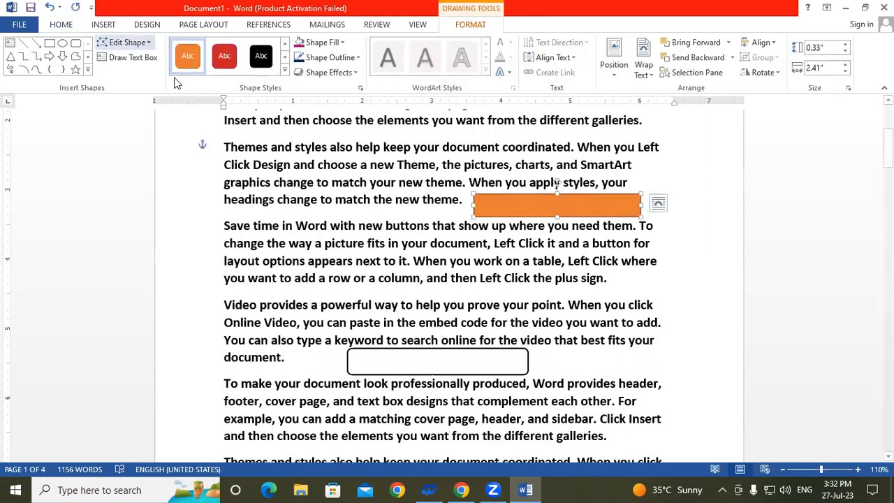
pyautogui.click(286, 44)
pyautogui.click(285, 44)
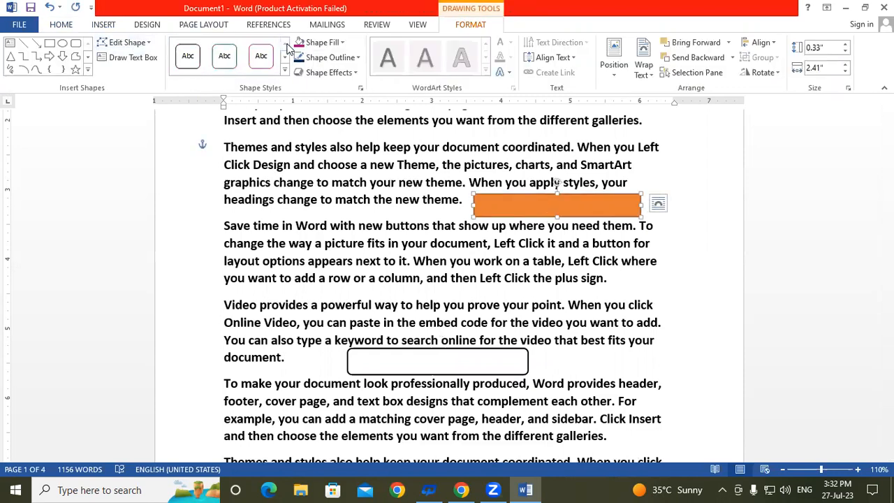
pyautogui.click(187, 56)
pyautogui.click(567, 320)
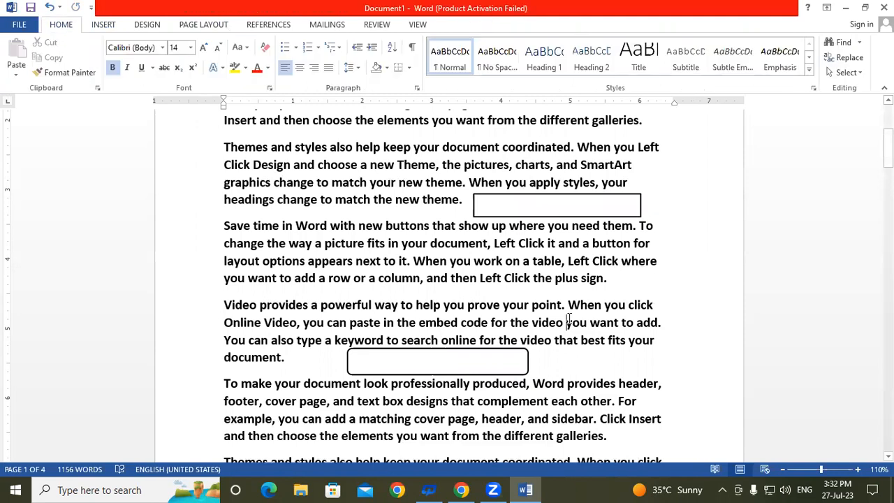
# Select the rectangle and the rounded rectangle one at a time, and clear the selection
pyautogui.click(503, 213)
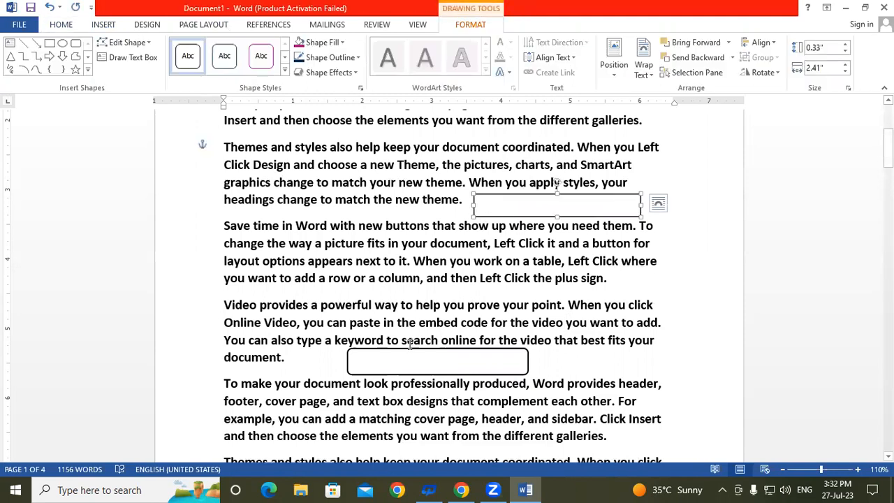
pyautogui.click(440, 350)
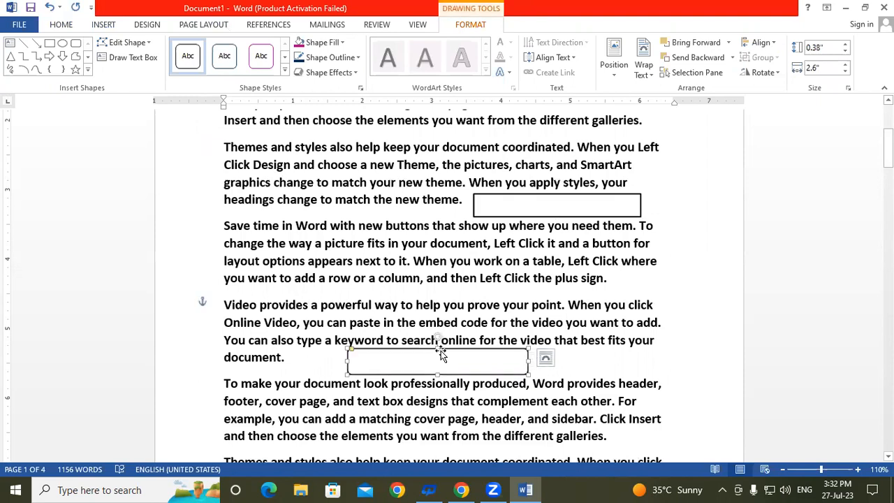
pyautogui.click(628, 309)
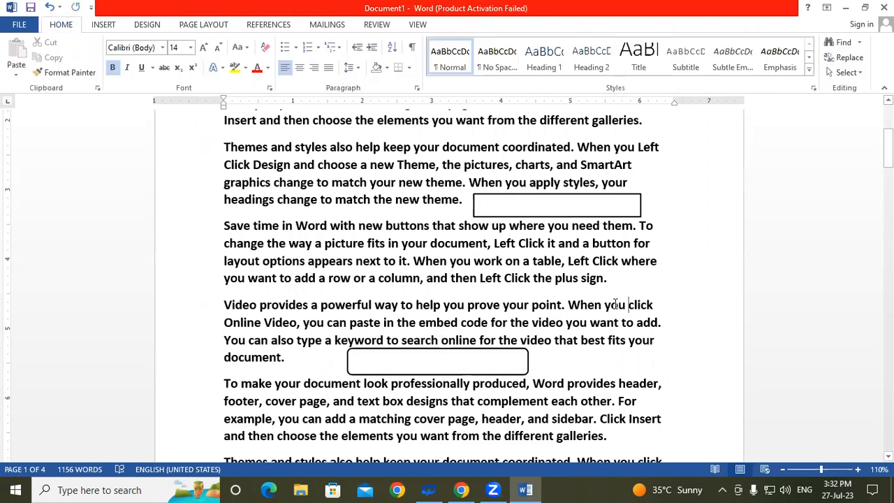
# Use Select Objects to frame and select the rectangle and the rounded rectangle together
pyautogui.scroll(2, 569, 305)
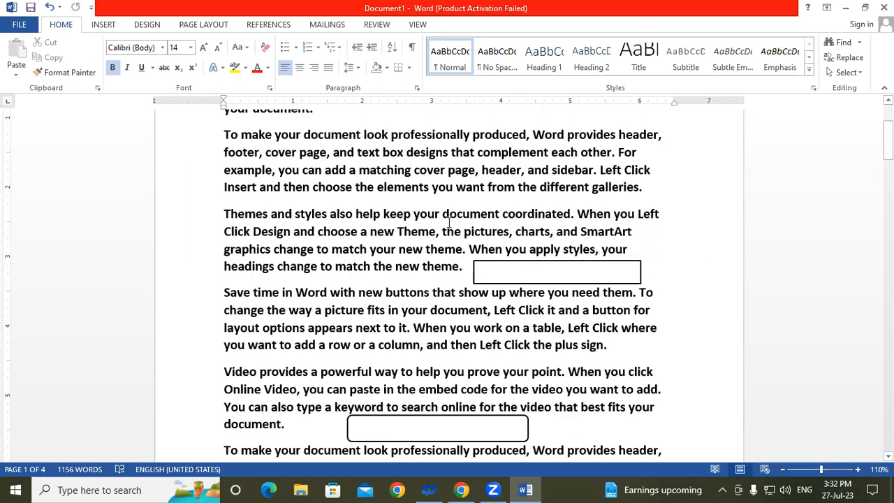
pyautogui.click(840, 73)
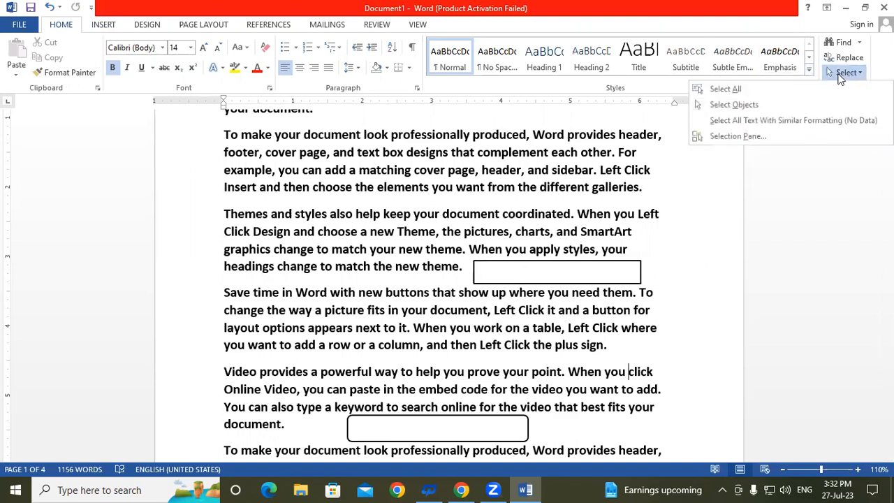
pyautogui.click(742, 106)
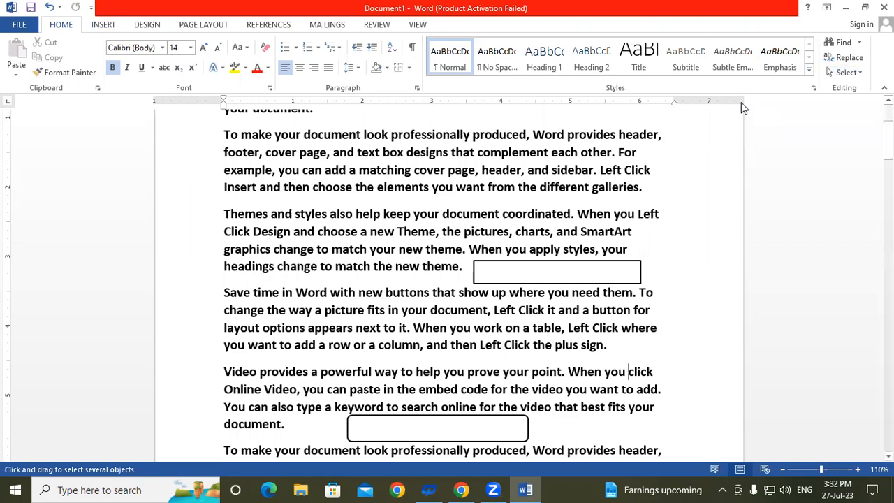
pyautogui.moveTo(223, 134)
pyautogui.mouseDown()
pyautogui.moveTo(625, 244)
pyautogui.moveTo(652, 266)
pyautogui.moveTo(664, 314)
pyautogui.moveTo(656, 401)
pyautogui.moveTo(672, 444)
pyautogui.moveTo(688, 347)
pyautogui.moveTo(676, 247)
pyautogui.moveTo(696, 327)
pyautogui.moveTo(712, 314)
pyautogui.mouseUp()
pyautogui.scroll(3, 712, 314)
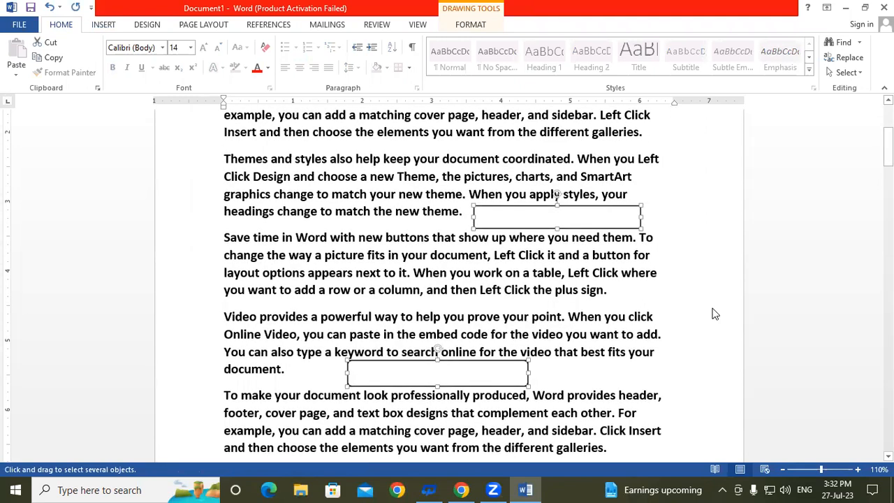
pyautogui.moveTo(607, 216)
pyautogui.mouseDown()
pyautogui.moveTo(615, 224)
pyautogui.moveTo(651, 206)
pyautogui.moveTo(538, 171)
pyautogui.moveTo(657, 226)
pyautogui.moveTo(628, 185)
pyautogui.moveTo(522, 233)
pyautogui.moveTo(681, 210)
pyautogui.moveTo(606, 153)
pyautogui.moveTo(525, 231)
pyautogui.moveTo(559, 243)
pyautogui.moveTo(577, 193)
pyautogui.moveTo(549, 203)
pyautogui.moveTo(604, 214)
pyautogui.mouseUp()
# Turn off Select Objects mode, then select only the rectangle and clear the selection
pyautogui.click(846, 72)
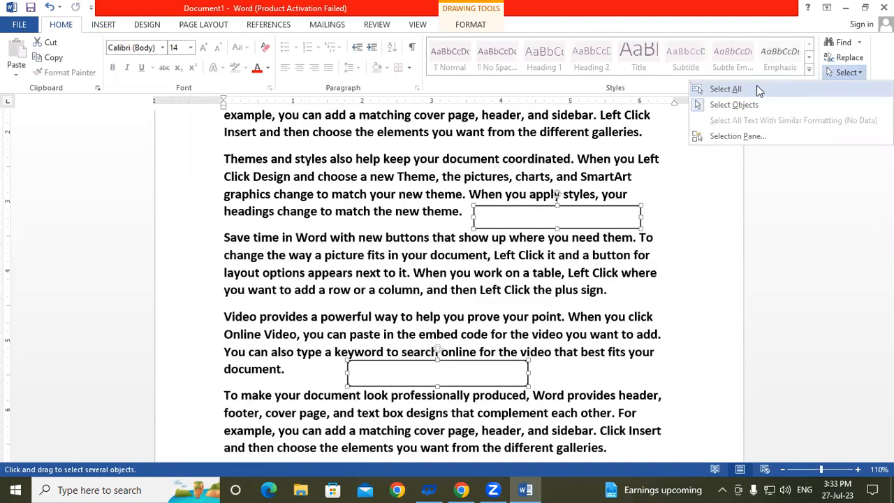
pyautogui.click(726, 88)
pyautogui.click(532, 222)
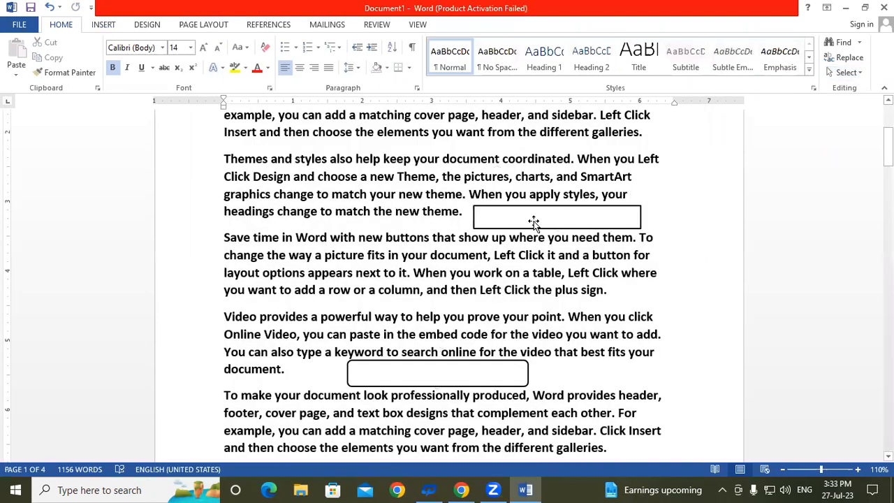
pyautogui.click(534, 222)
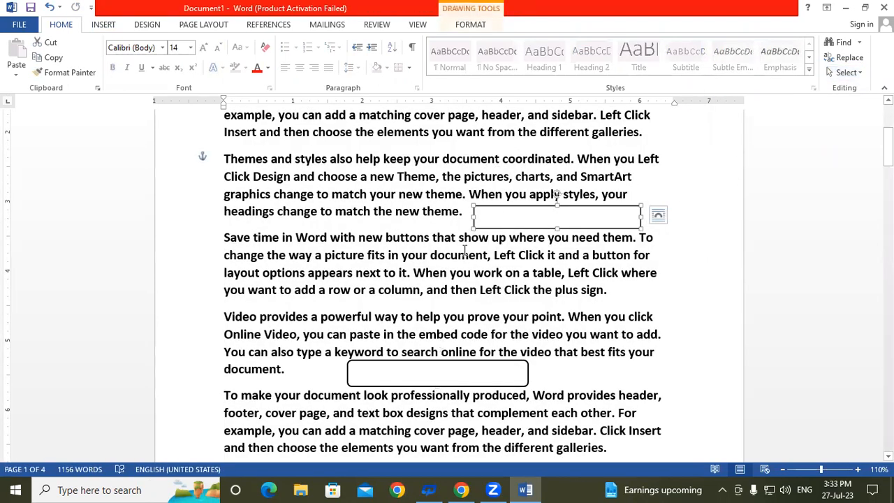
pyautogui.click(586, 337)
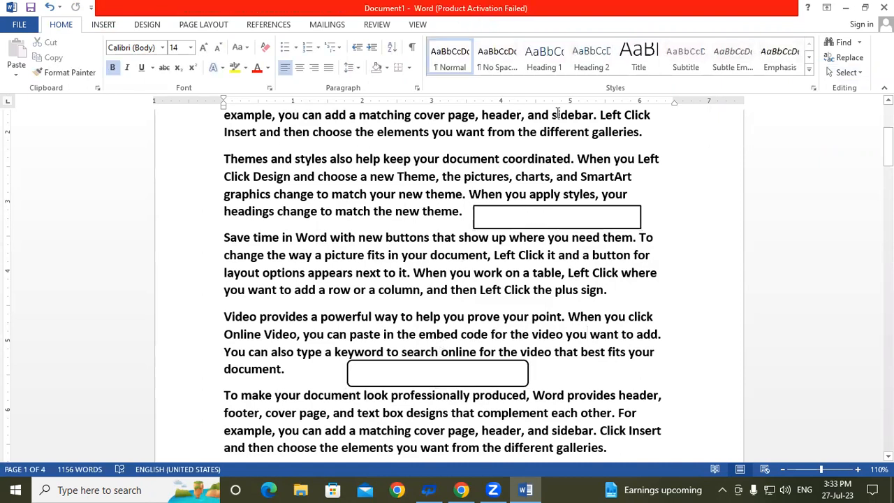
# Turn Select Objects mode back on and repeatedly frame areas around the rectangle and the rounded rectangle to demonstrate selecting shapes
pyautogui.click(846, 73)
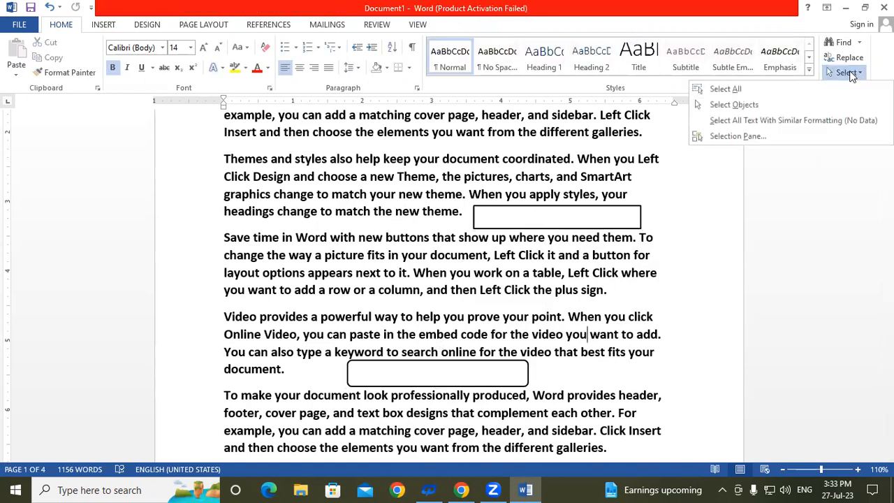
pyautogui.click(751, 105)
pyautogui.moveTo(218, 154); pyautogui.dragTo(638, 397)
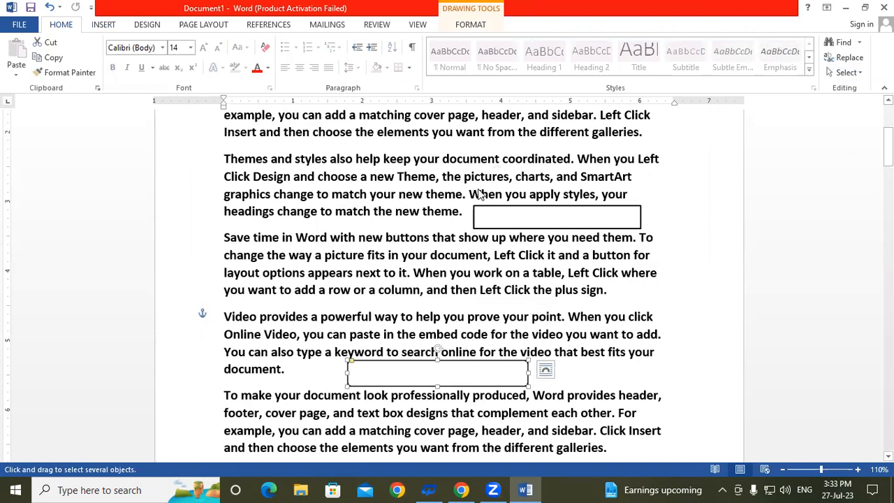
pyautogui.click(634, 242)
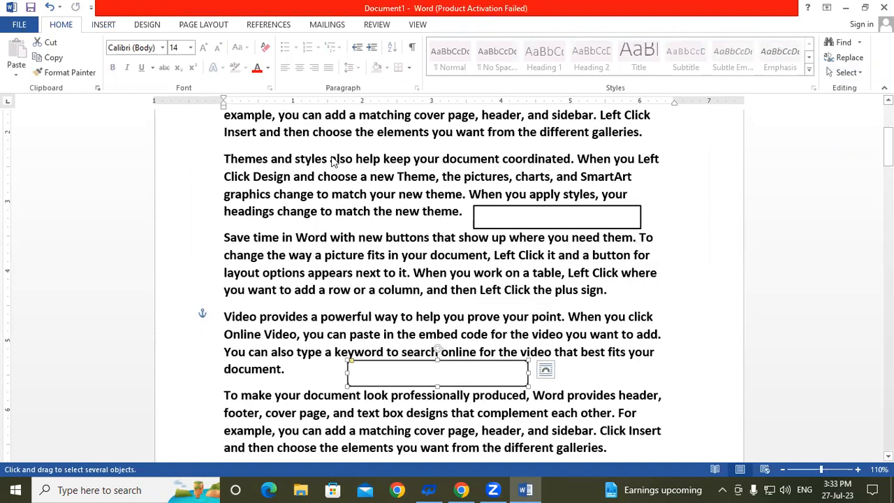
pyautogui.moveTo(215, 147); pyautogui.dragTo(688, 275)
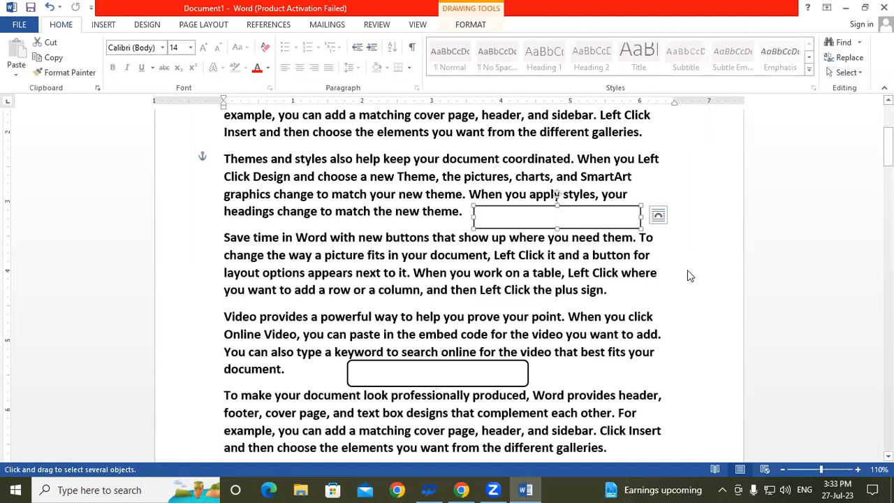
pyautogui.moveTo(211, 144); pyautogui.dragTo(702, 401)
pyautogui.moveTo(213, 146); pyautogui.dragTo(698, 329)
pyautogui.moveTo(193, 147); pyautogui.dragTo(609, 415)
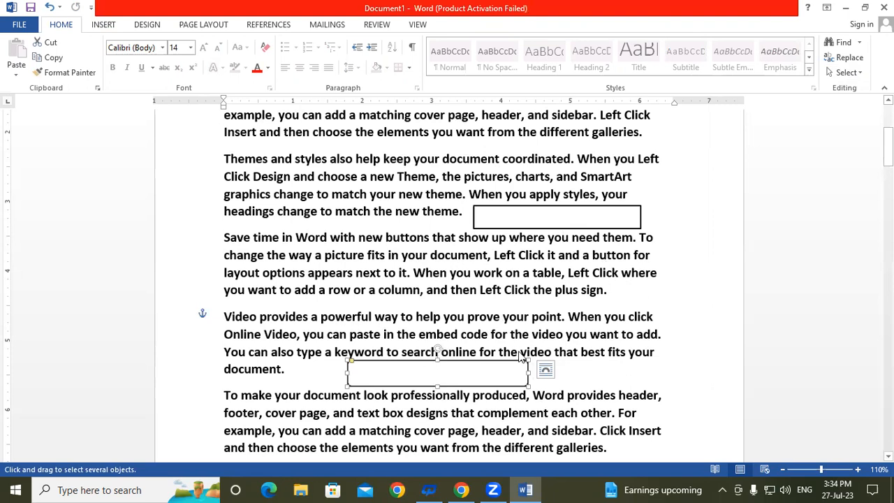
# Turn off Select Objects mode and clear the selection of the rounded rectangle
pyautogui.click(842, 73)
pyautogui.click(733, 106)
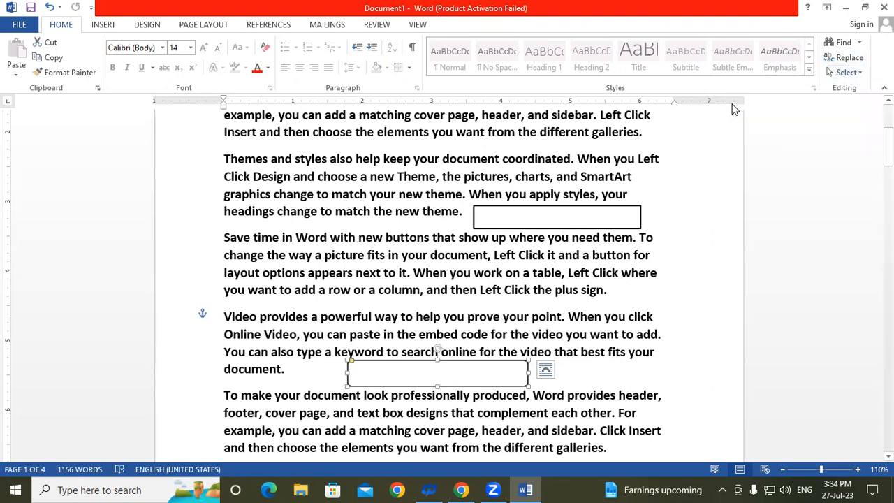
pyautogui.click(587, 179)
pyautogui.scroll(5, 327, 244)
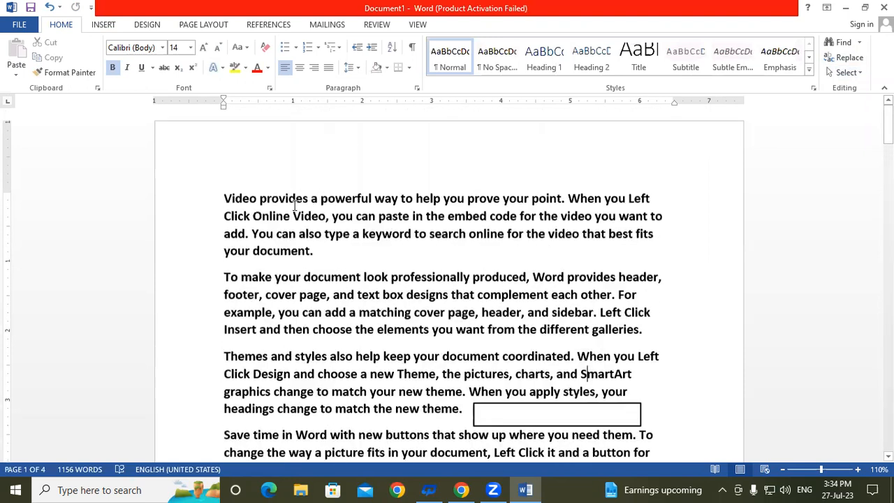
pyautogui.click(849, 73)
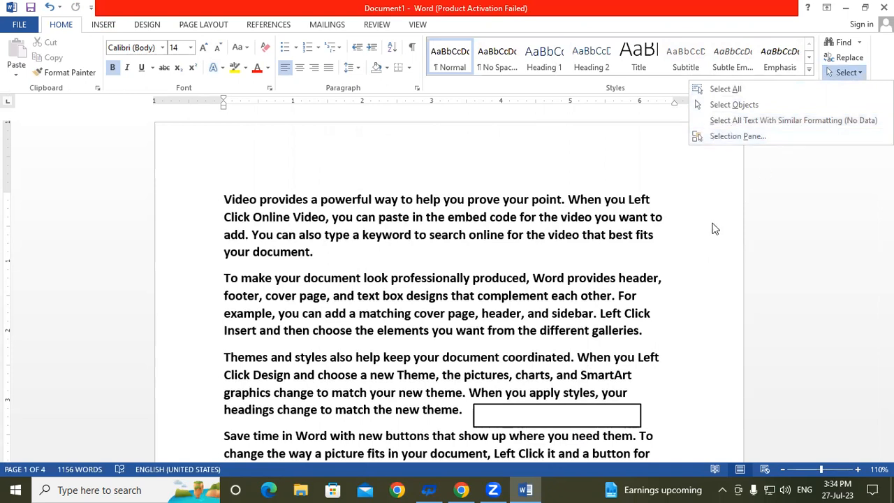
pyautogui.click(531, 251)
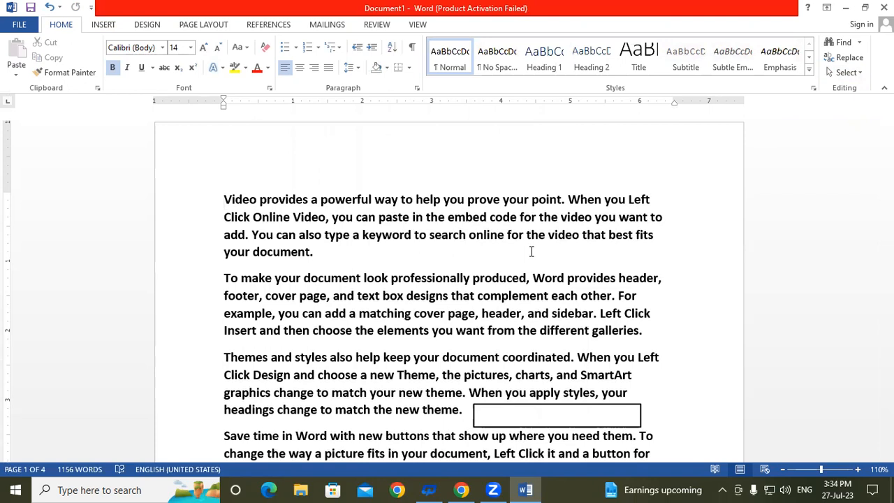
# Insert a new line above the first "Video provides" paragraph containing the title "Computer"
pyautogui.scroll(-1, 270, 261)
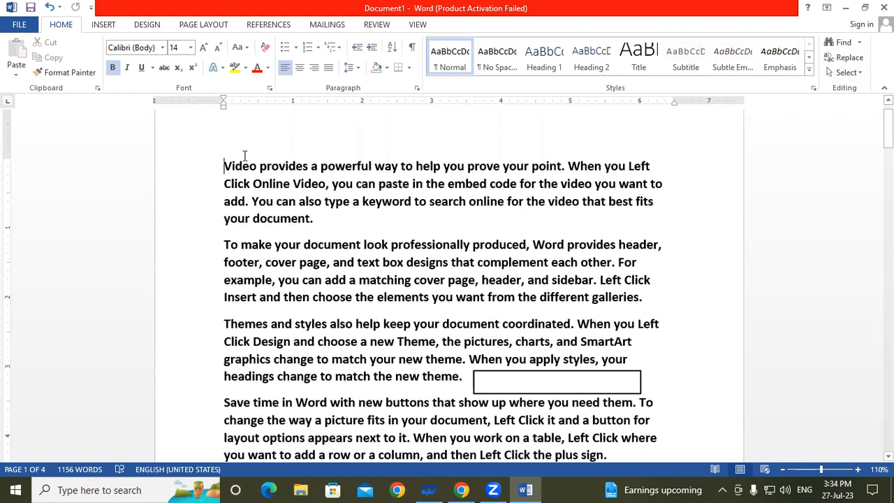
pyautogui.scroll(1, 244, 155)
pyautogui.click(227, 197)
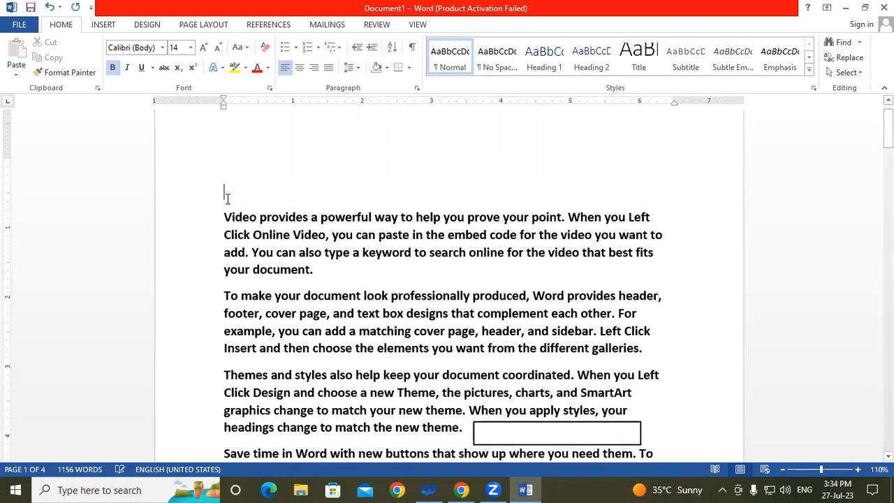
pyautogui.write('Computer')
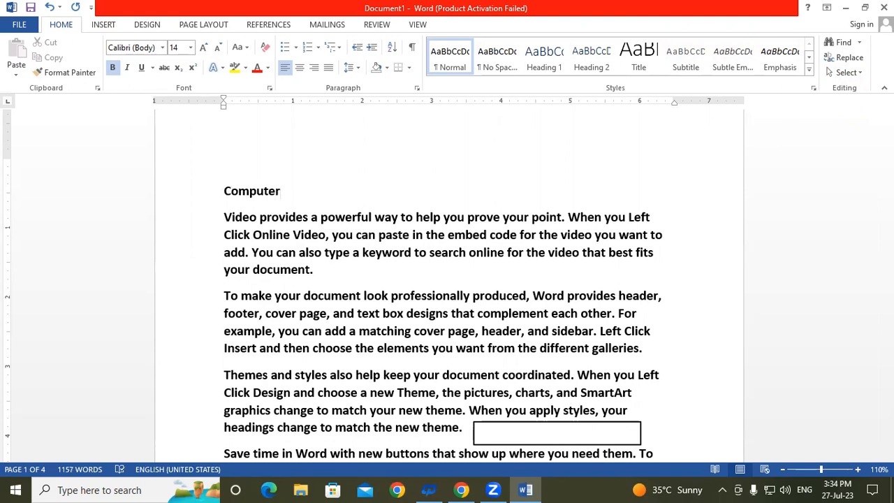
# Format the "Computer" title at 18 pt in red, and deselect it
pyautogui.moveTo(285, 198); pyautogui.dragTo(222, 197)
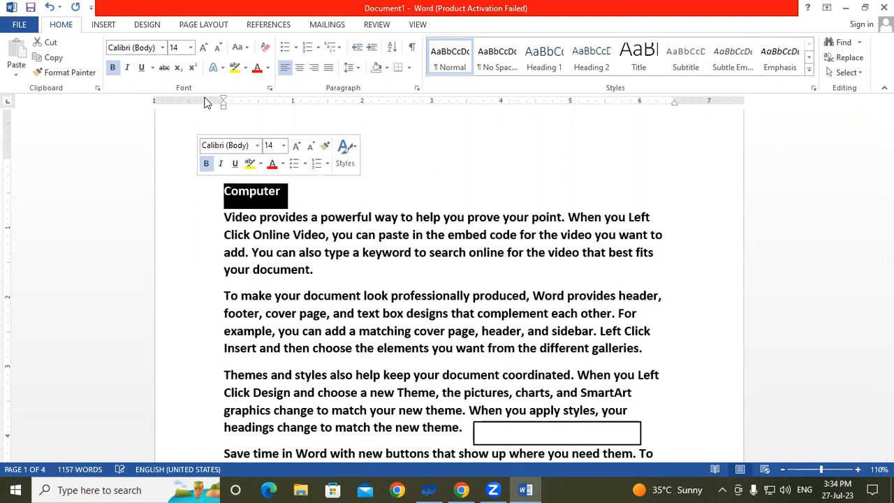
pyautogui.click(202, 47)
pyautogui.click(202, 48)
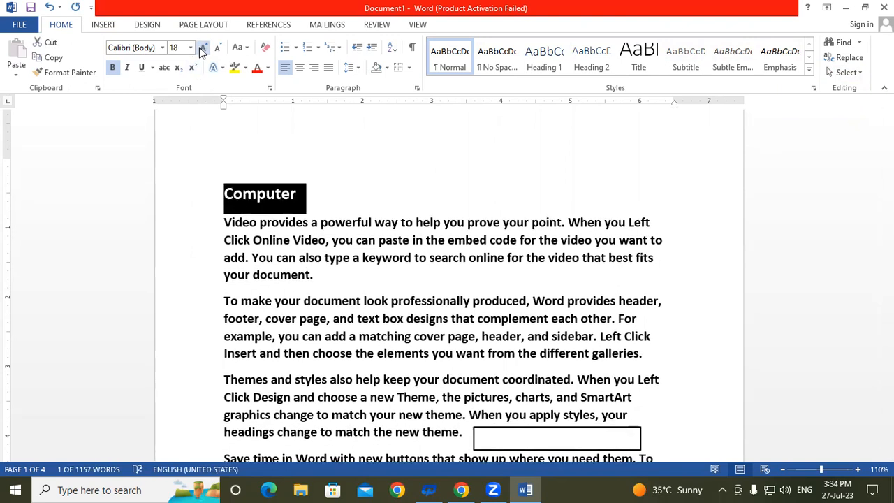
pyautogui.click(258, 68)
pyautogui.click(316, 275)
# Add a new line reading "Objective" after the first "To make your document look professionally produced" paragraph
pyautogui.scroll(-1, 428, 328)
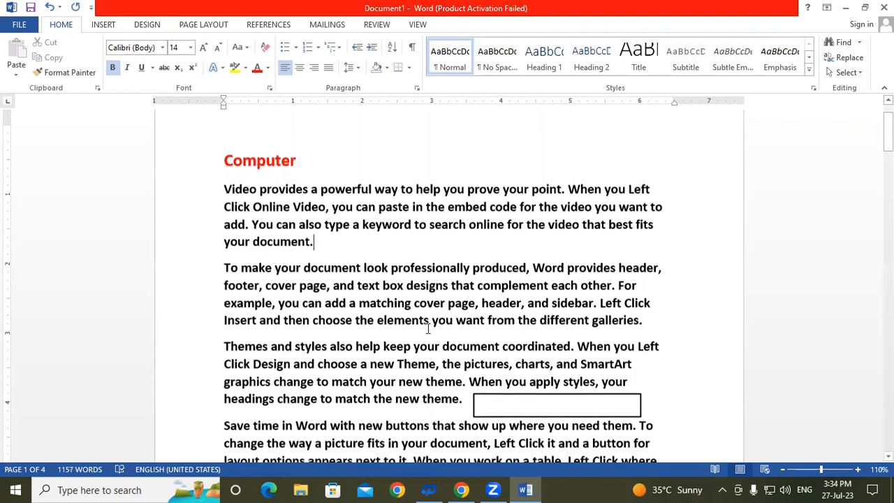
pyautogui.click(643, 320)
pyautogui.press('Return')
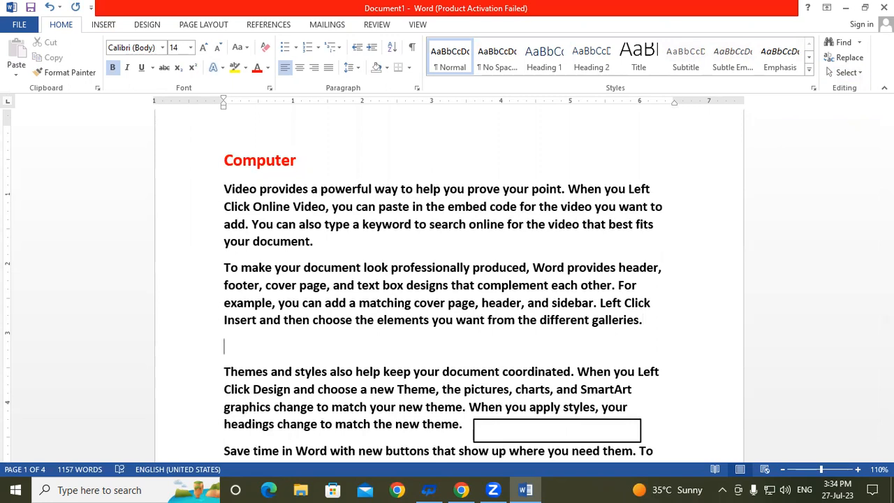
pyautogui.write('Oj')
pyautogui.write('bjective')
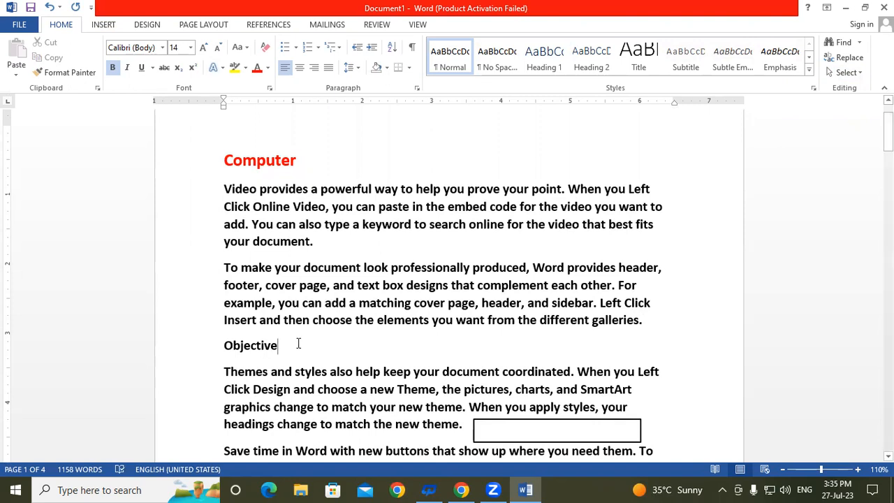
# Format the "Objective" line at 18 pt in red
pyautogui.moveTo(298, 343); pyautogui.dragTo(225, 345)
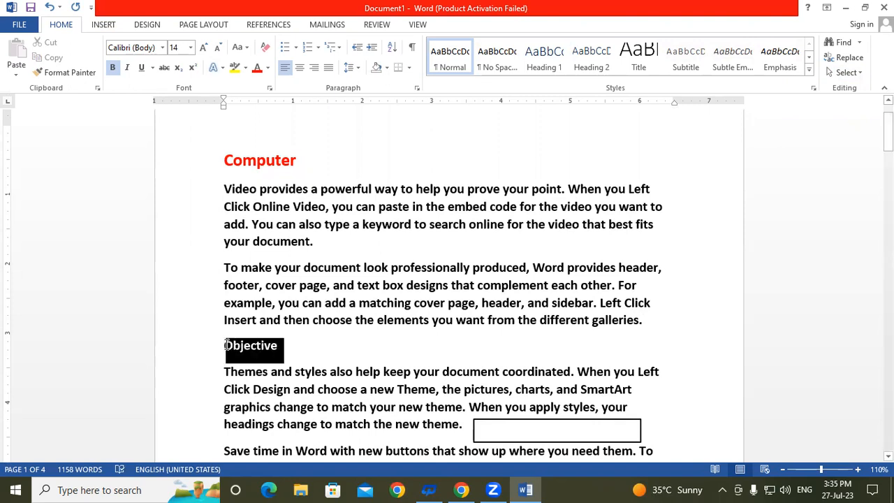
pyautogui.click(204, 48)
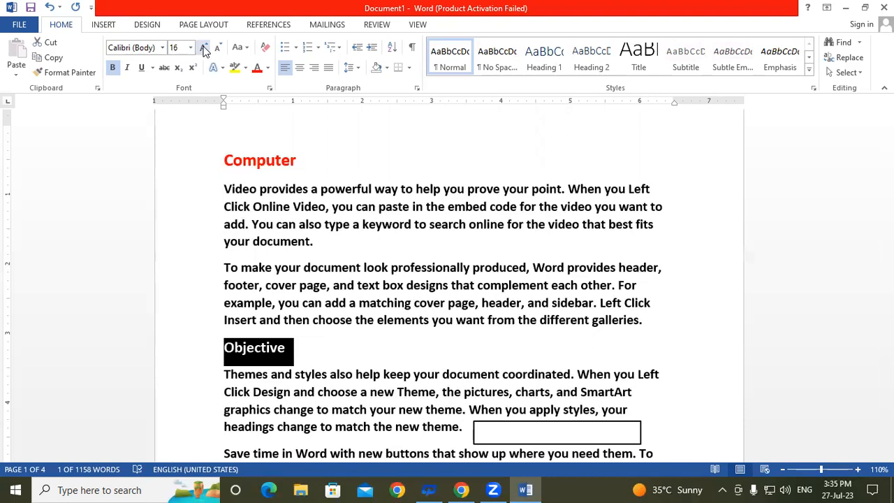
pyautogui.click(204, 47)
pyautogui.click(258, 69)
# Split the "Themes and styles" paragraph before "headings" and add a new line reading "Limitation" below its last sentence
pyautogui.scroll(-3, 341, 277)
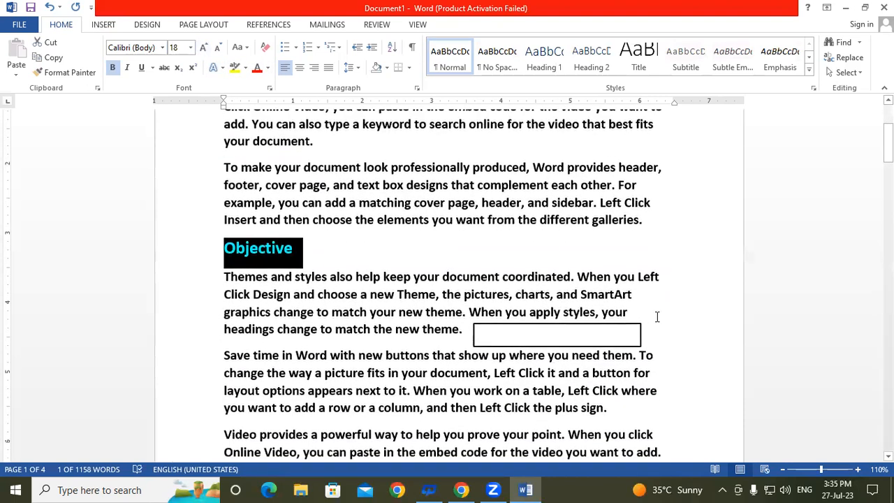
pyautogui.click(656, 317)
pyautogui.press('Return')
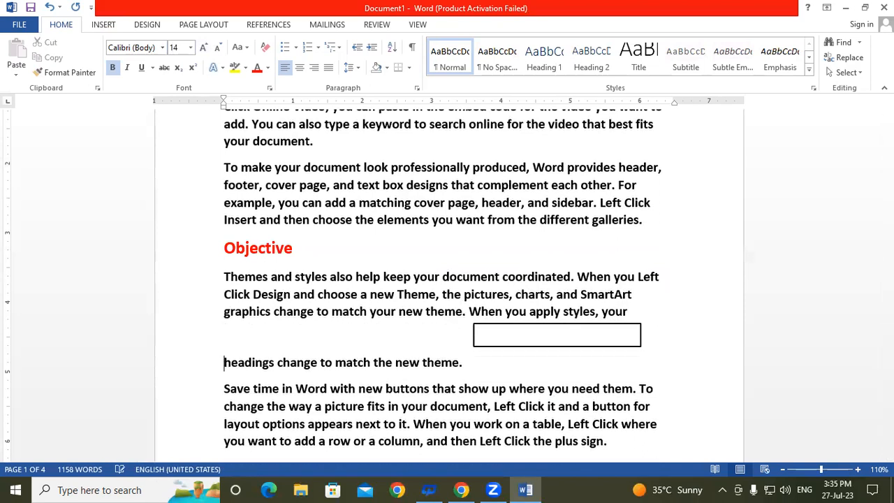
pyautogui.click(508, 371)
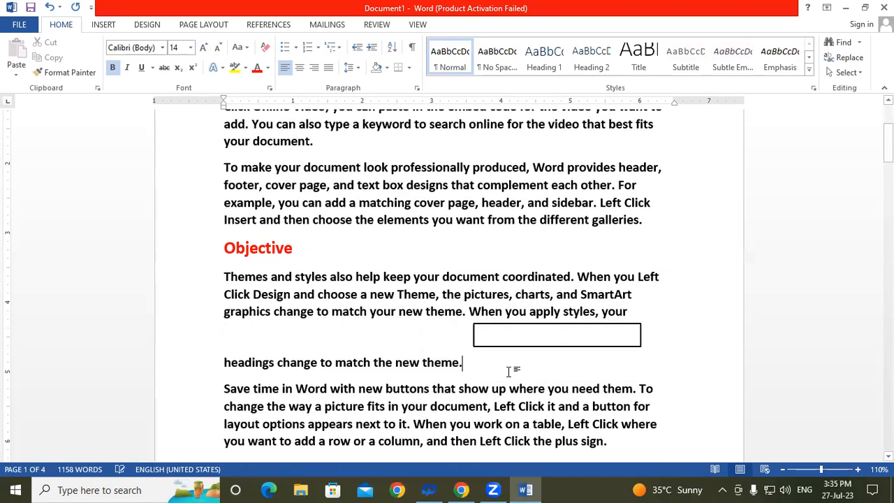
pyautogui.press('Return')
pyautogui.write('Lim')
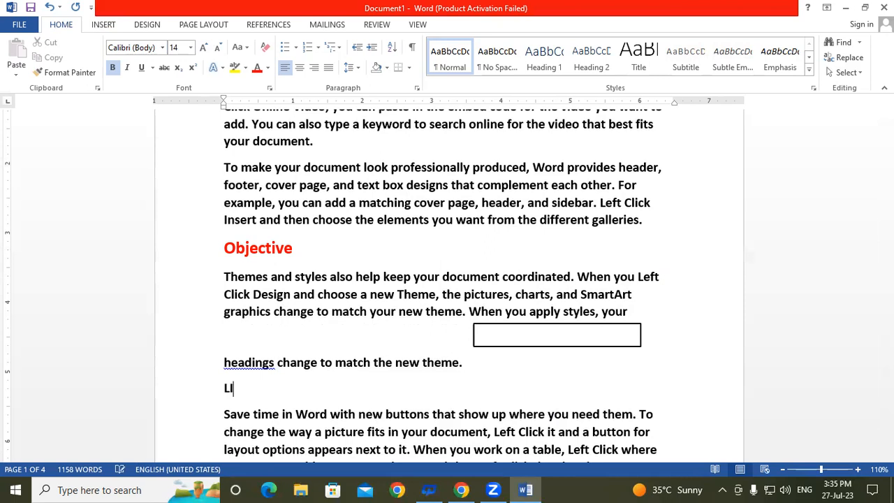
pyautogui.press('BackSpace')
pyautogui.press('BackSpace')
pyautogui.write('imitation')
# Format the "Limitation" line at 18 pt in red
pyautogui.moveTo(280, 392); pyautogui.dragTo(223, 389)
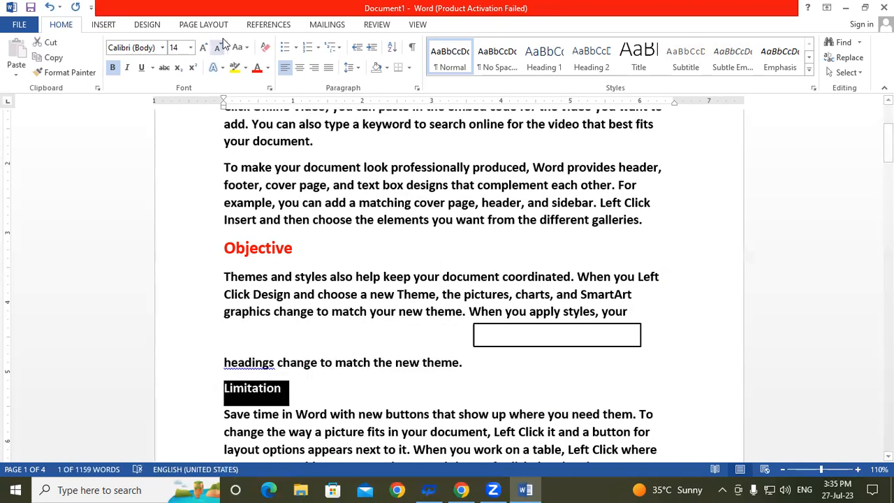
pyautogui.click(203, 50)
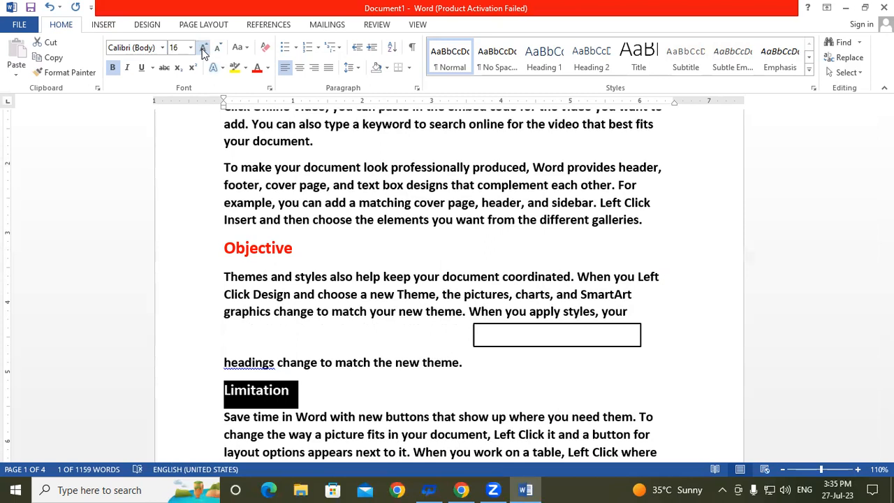
pyautogui.click(202, 49)
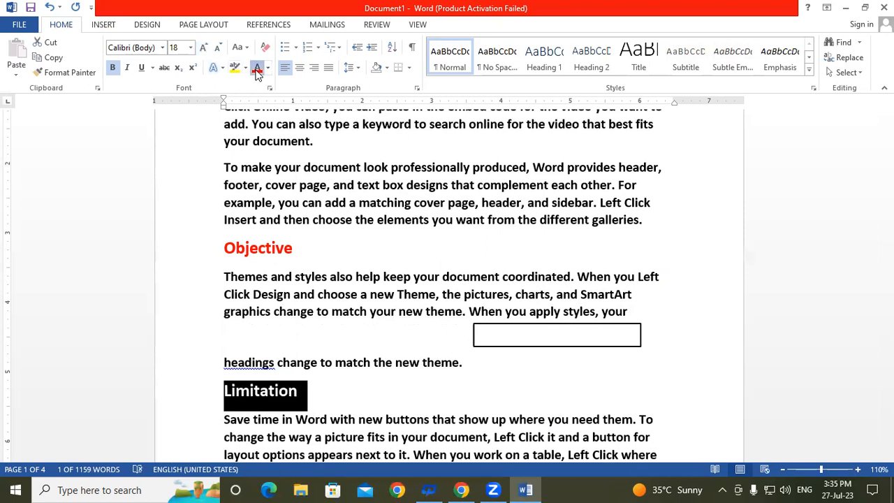
pyautogui.click(257, 68)
# Accept the suggested correction "Headings" for the flagged word "headings" above the "Limitation" line
pyautogui.rightClick(256, 365)
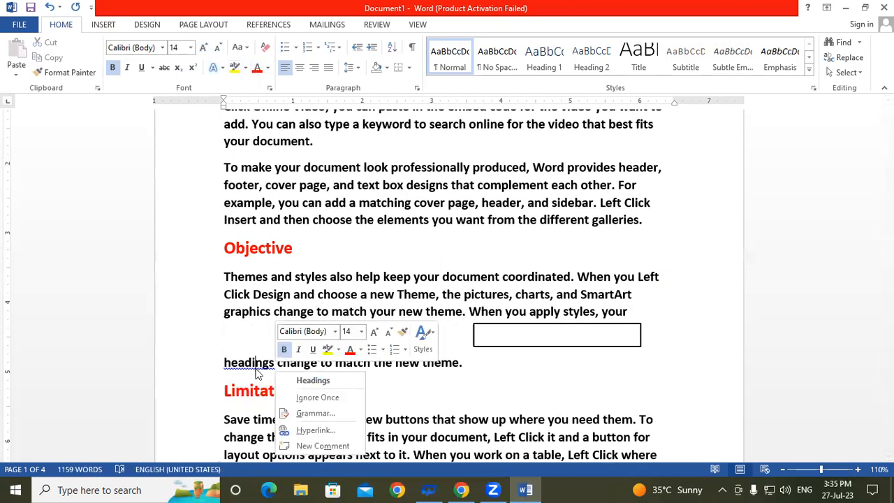
pyautogui.click(313, 381)
# Select all text in the document with formatting similar to the red "Limitation" heading
pyautogui.click(324, 405)
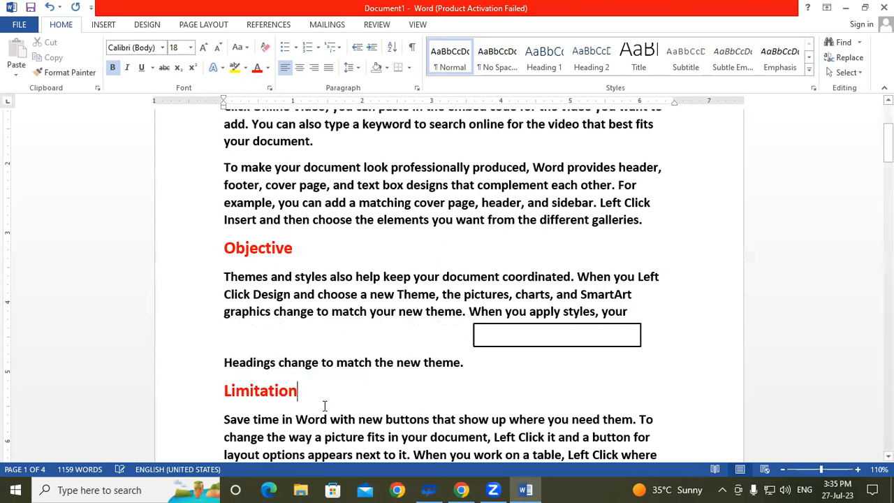
pyautogui.click(843, 73)
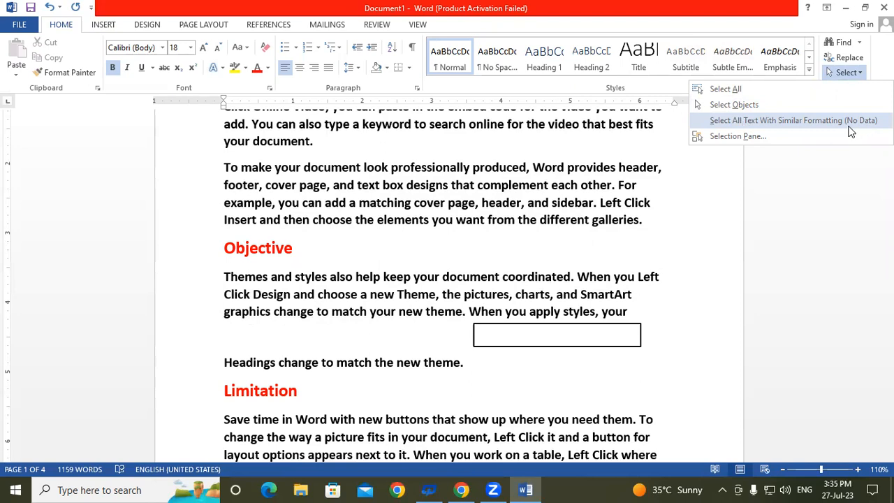
pyautogui.click(826, 121)
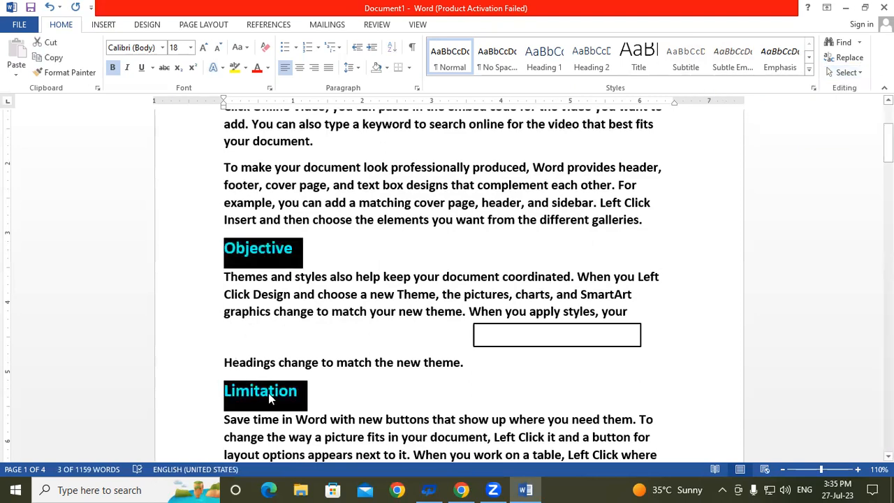
pyautogui.scroll(3, 291, 279)
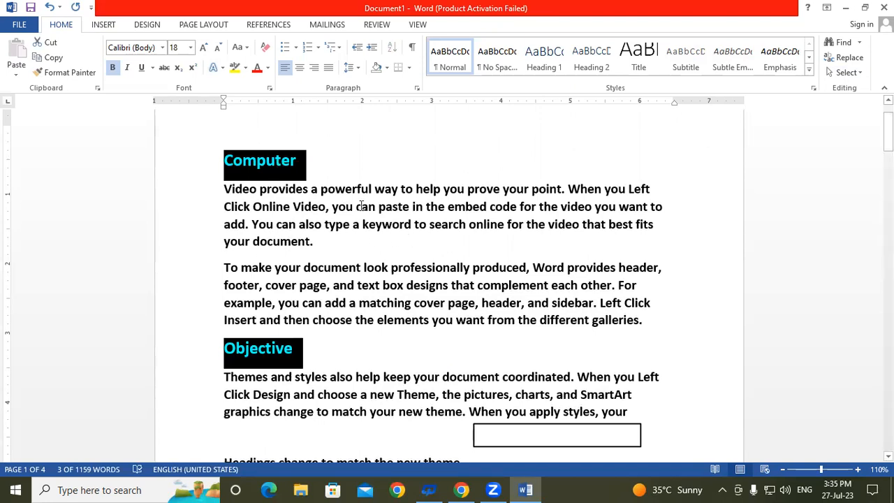
# Select all text with formatting similar to the words "Video provides" below the "Computer" heading
pyautogui.click(368, 224)
pyautogui.moveTo(225, 190); pyautogui.dragTo(309, 190)
pyautogui.click(846, 72)
pyautogui.click(823, 119)
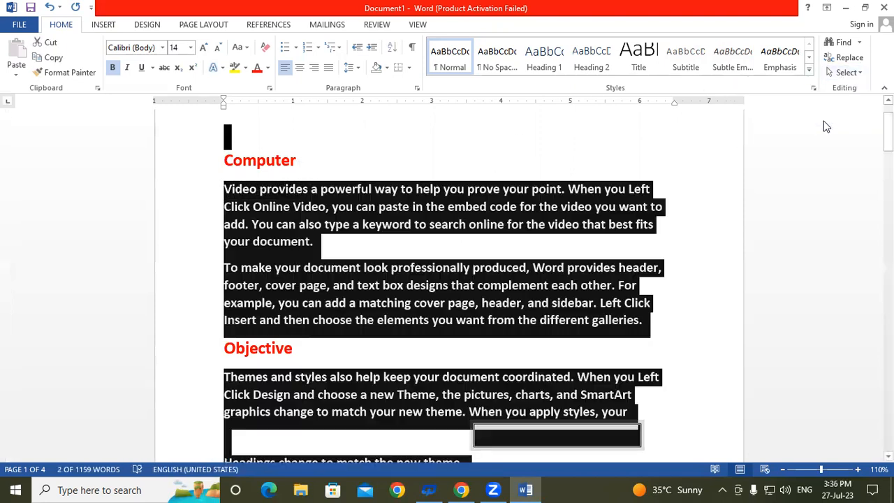
pyautogui.scroll(-5, 391, 305)
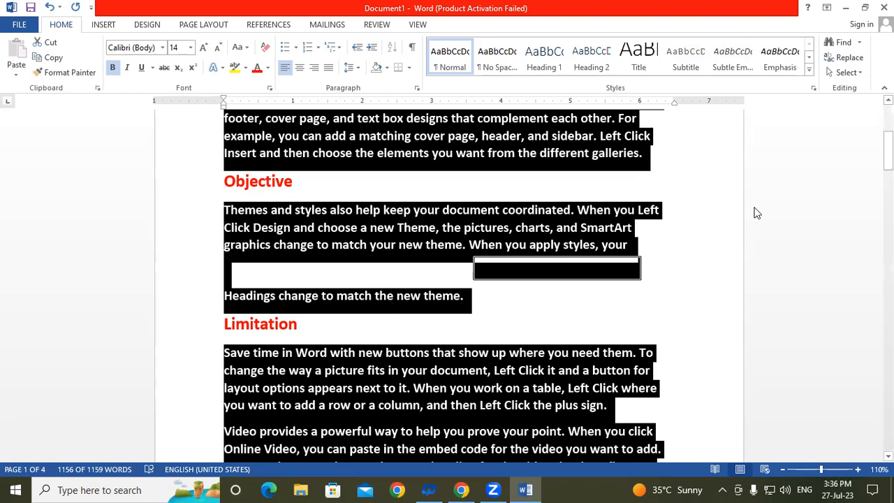
# Clear the body text selection by placing the cursor at the end of the "Save time in Word" paragraph
pyautogui.click(831, 74)
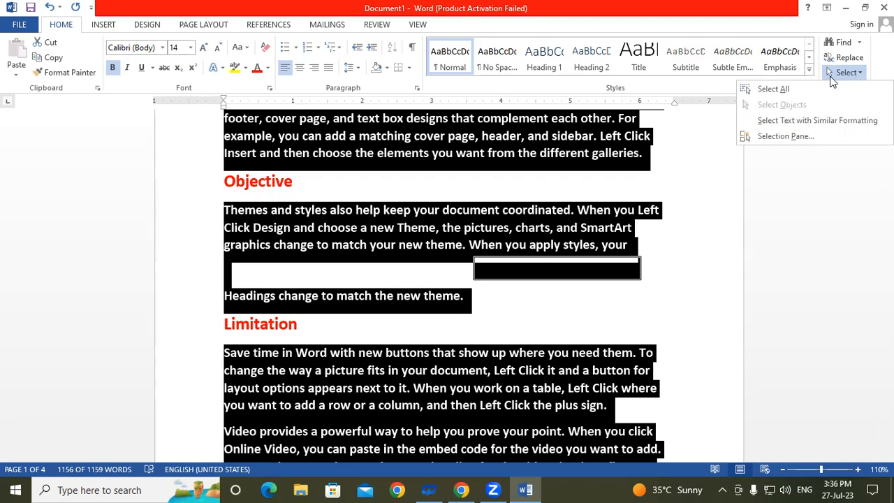
pyautogui.scroll(-3, 630, 293)
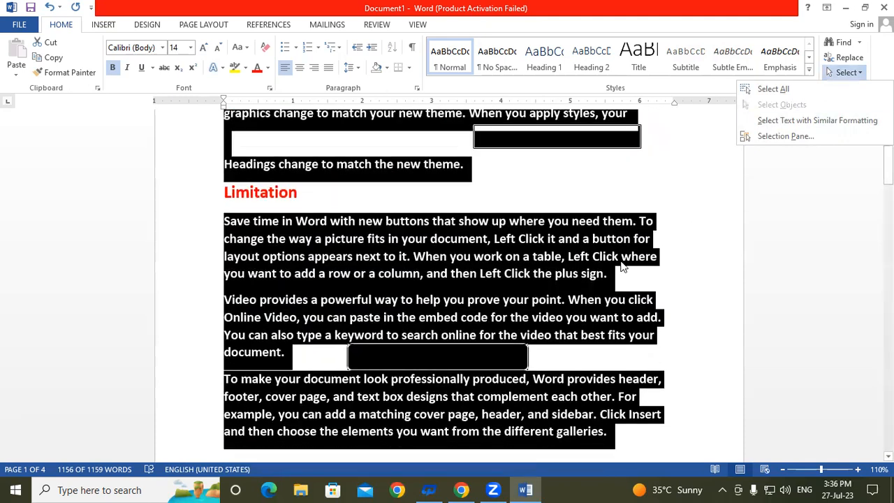
pyautogui.click(624, 277)
pyautogui.click(625, 272)
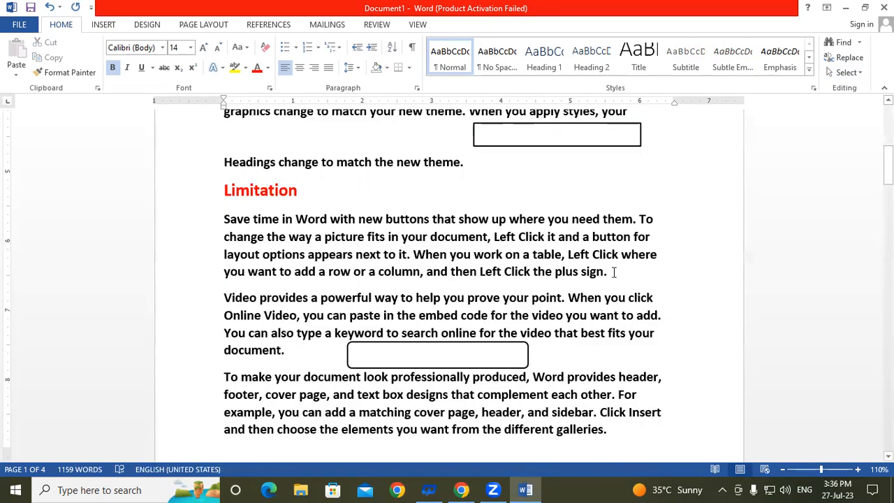
# Hide all shapes in the document through the Selection pane and close the pane
pyautogui.click(847, 72)
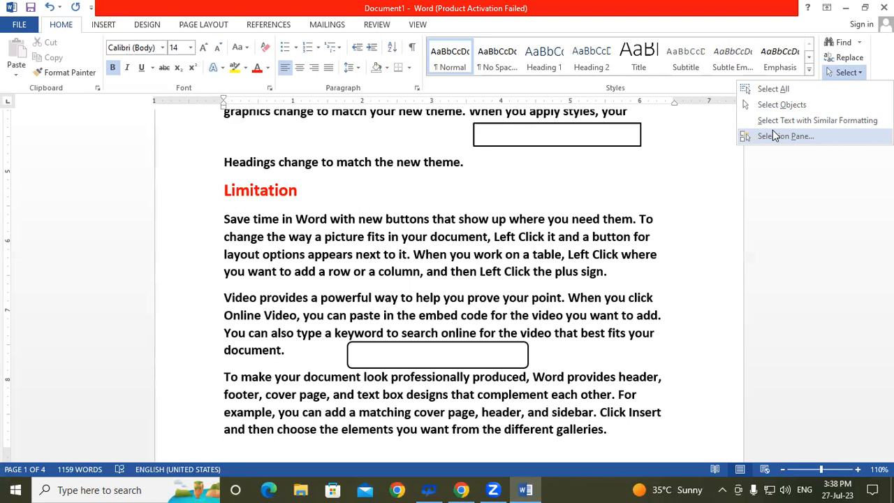
pyautogui.click(773, 134)
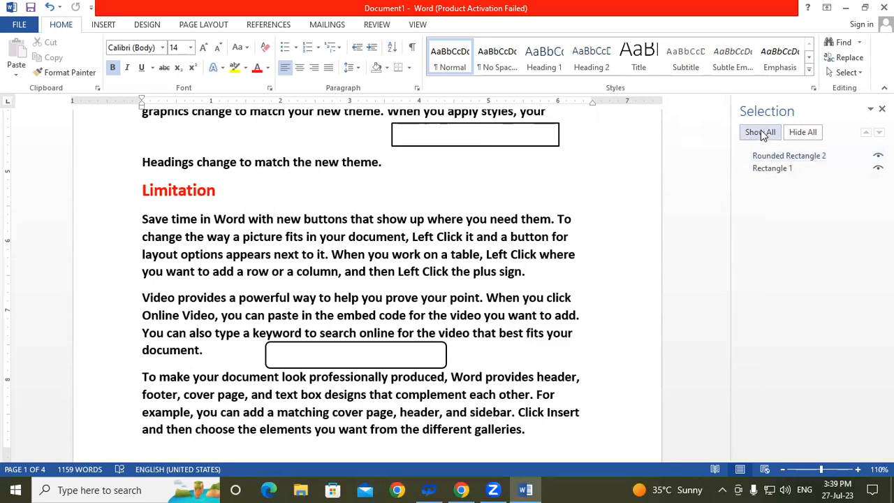
pyautogui.click(799, 133)
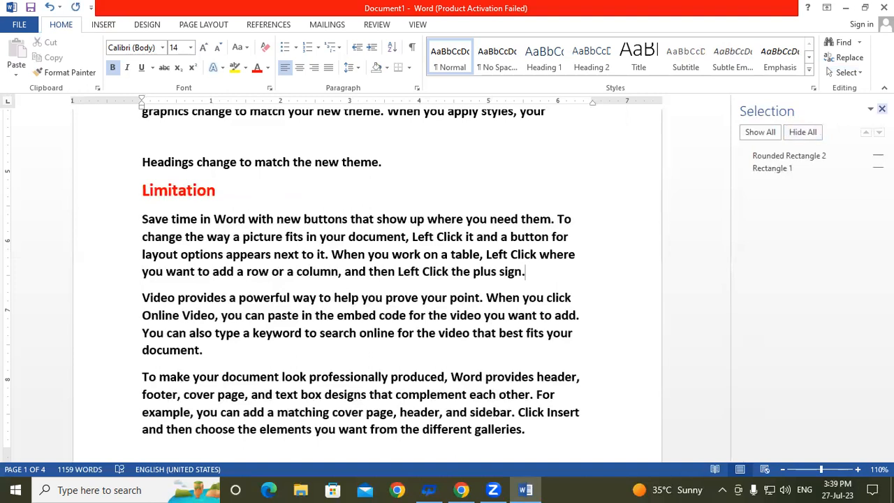
pyautogui.click(881, 109)
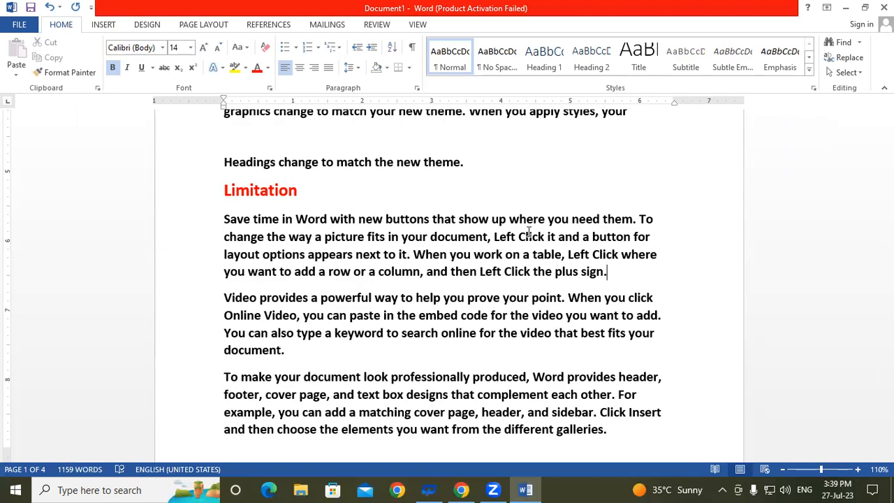
# Reopen the Selection pane and make all hidden shapes visible again
pyautogui.scroll(-3, 482, 290)
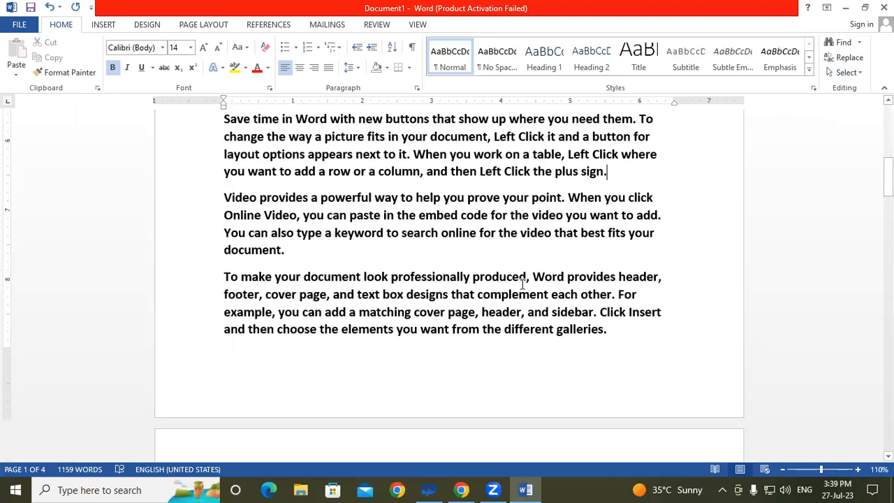
pyautogui.scroll(3, 517, 287)
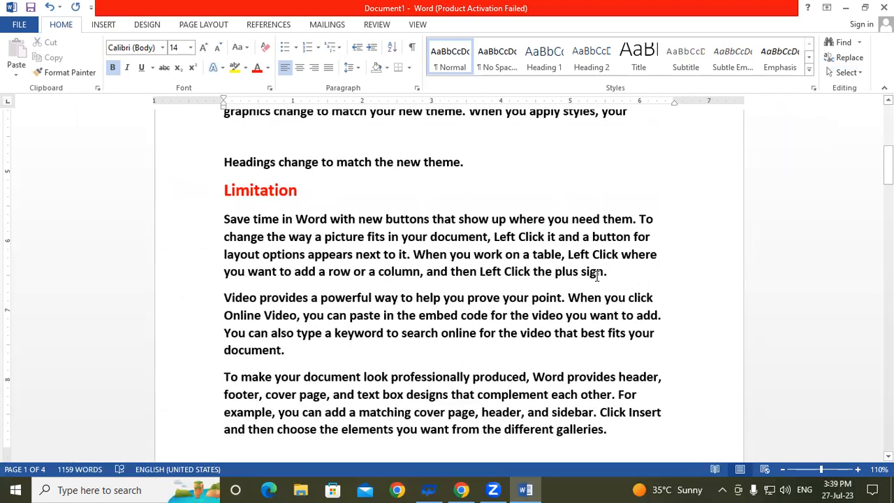
pyautogui.click(846, 73)
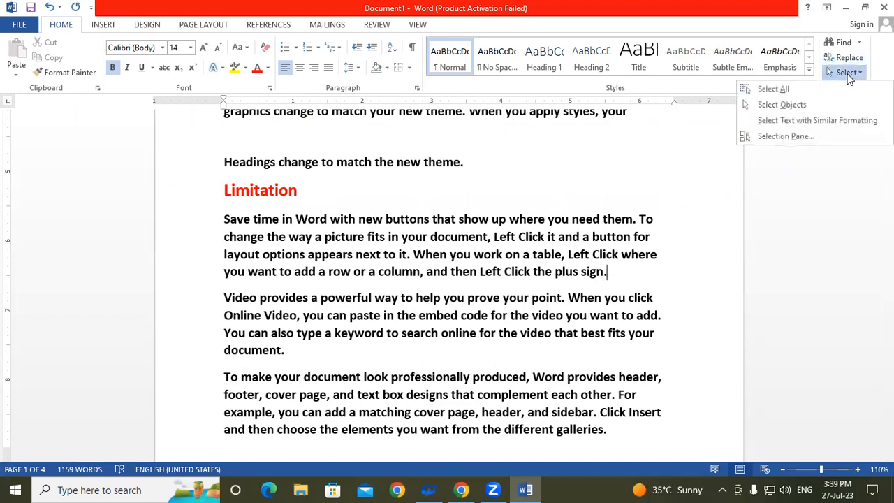
pyautogui.click(791, 136)
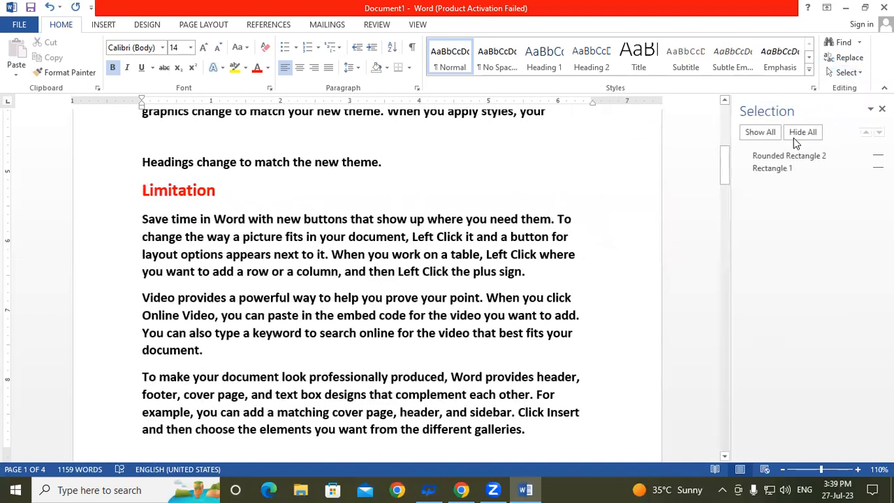
pyautogui.click(767, 133)
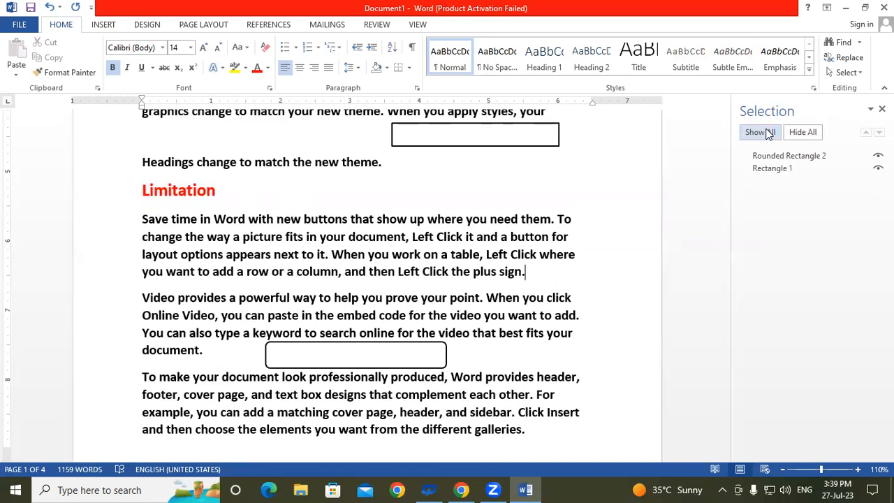
# Hide Rectangle 1 and Rounded Rectangle 2 one at a time, and toggle their visibility back on individually
pyautogui.click(771, 167)
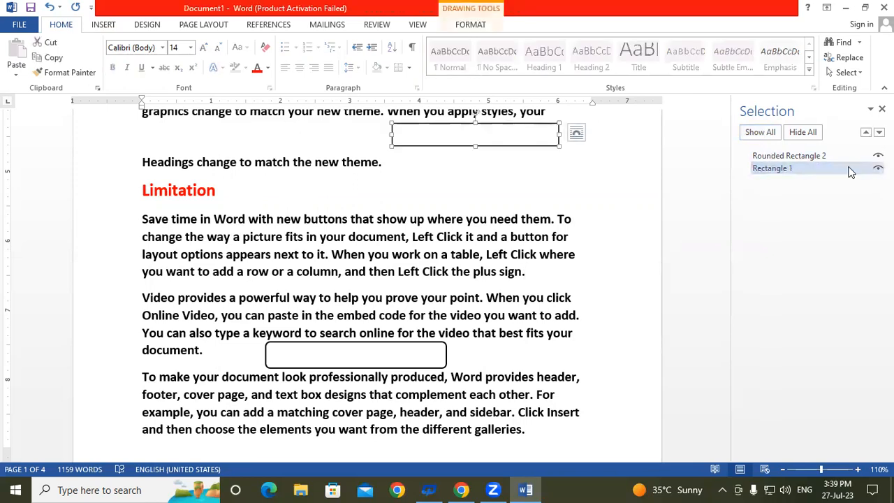
pyautogui.click(877, 168)
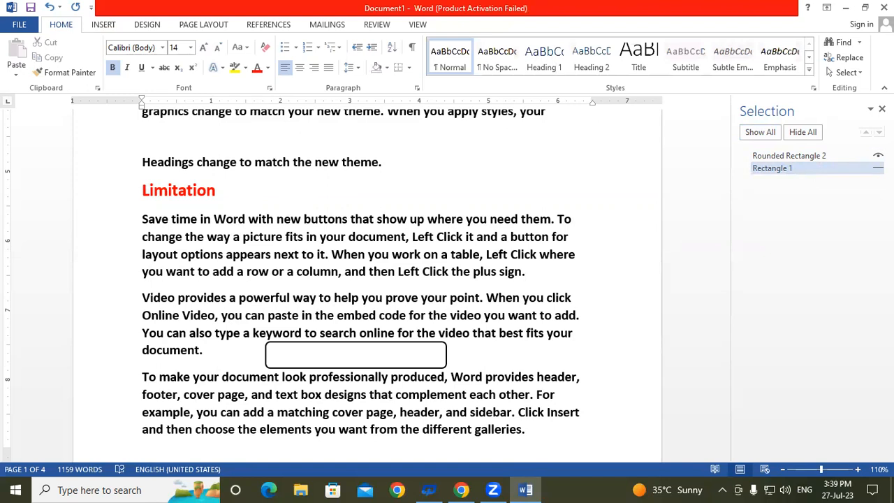
pyautogui.click(794, 155)
pyautogui.click(878, 155)
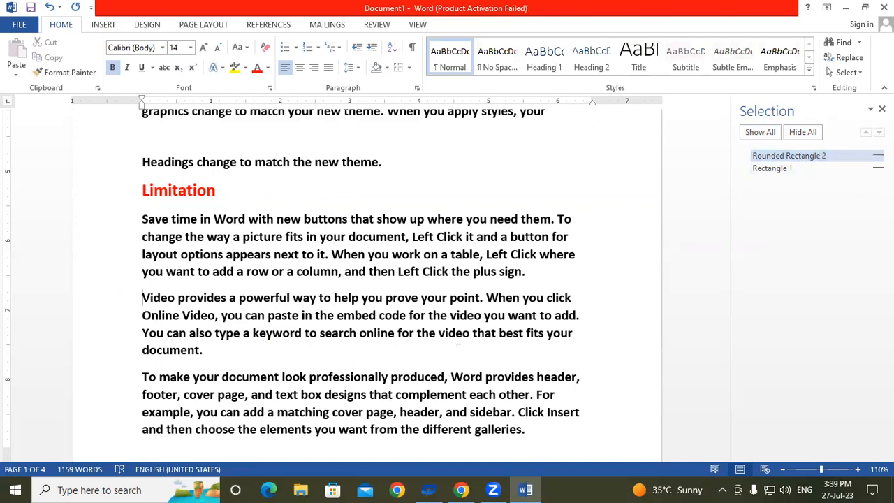
pyautogui.click(804, 165)
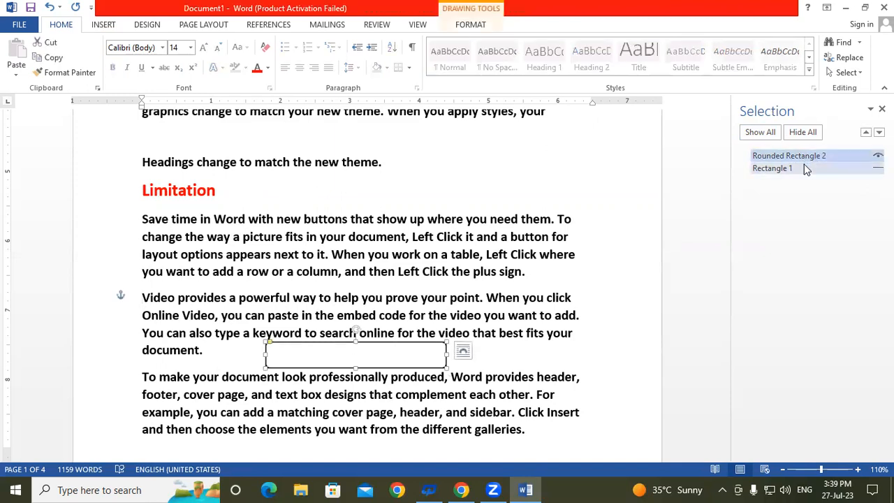
pyautogui.click(878, 167)
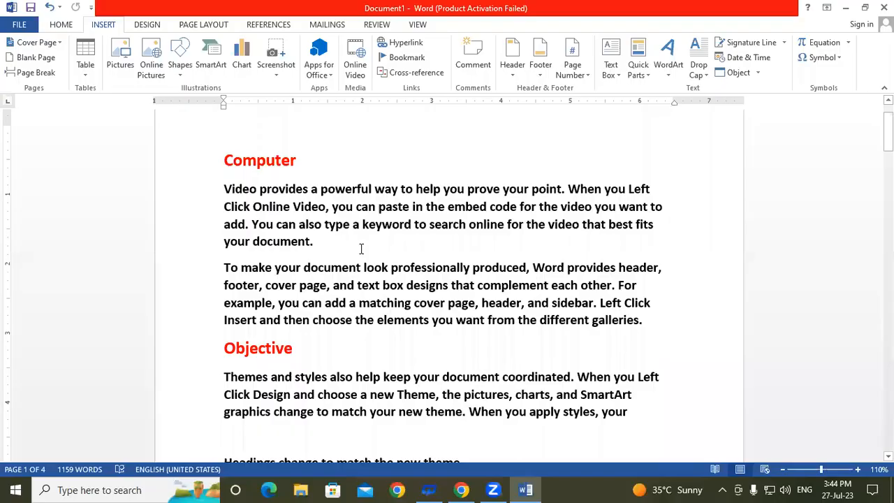
# Insert a blank page after the first "To make your document look professionally produced" paragraph, before the "Objective" heading
pyautogui.click(344, 250)
pyautogui.scroll(2, 228, 138)
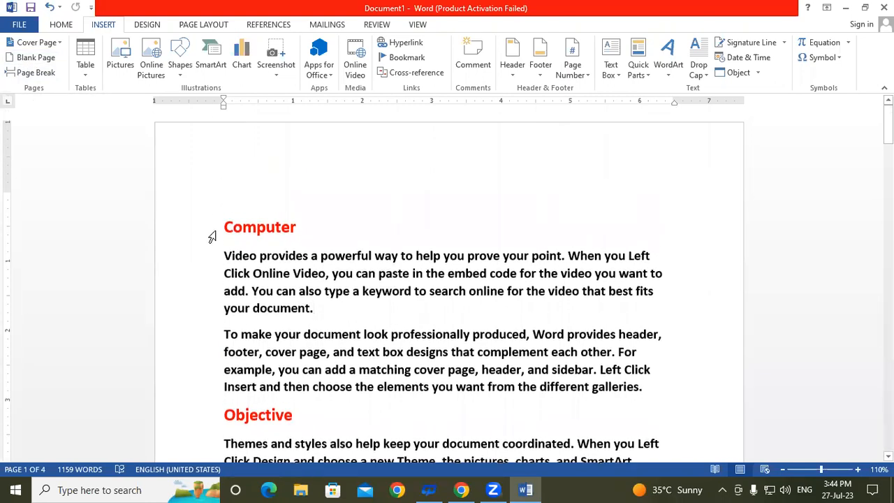
pyautogui.scroll(-4, 249, 283)
pyautogui.scroll(-9, 248, 283)
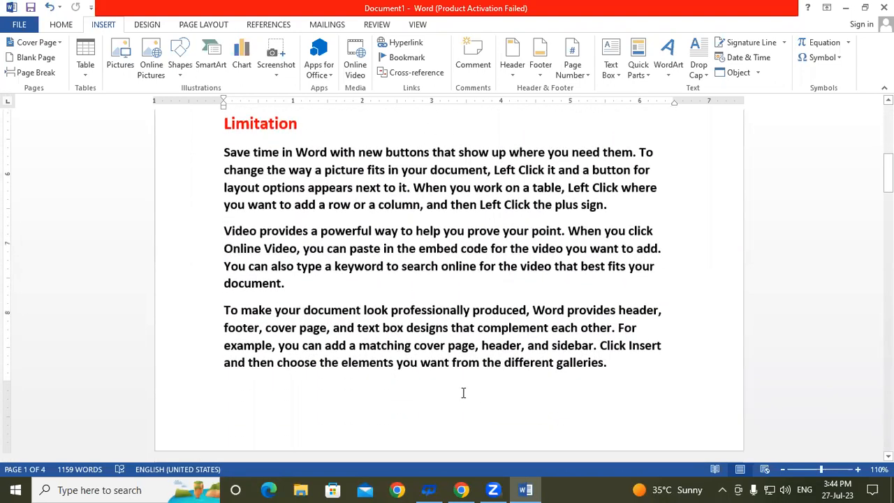
pyautogui.scroll(6, 343, 370)
pyautogui.scroll(6, 342, 370)
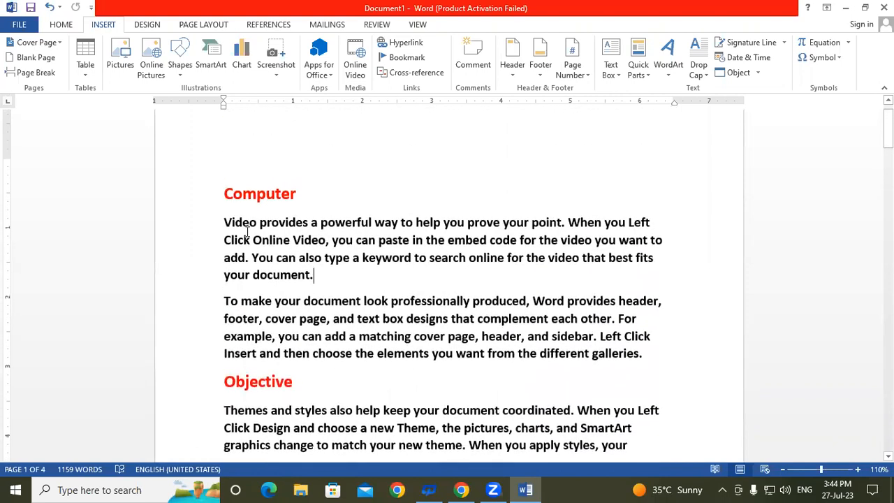
pyautogui.scroll(-2, 373, 249)
pyautogui.click(653, 292)
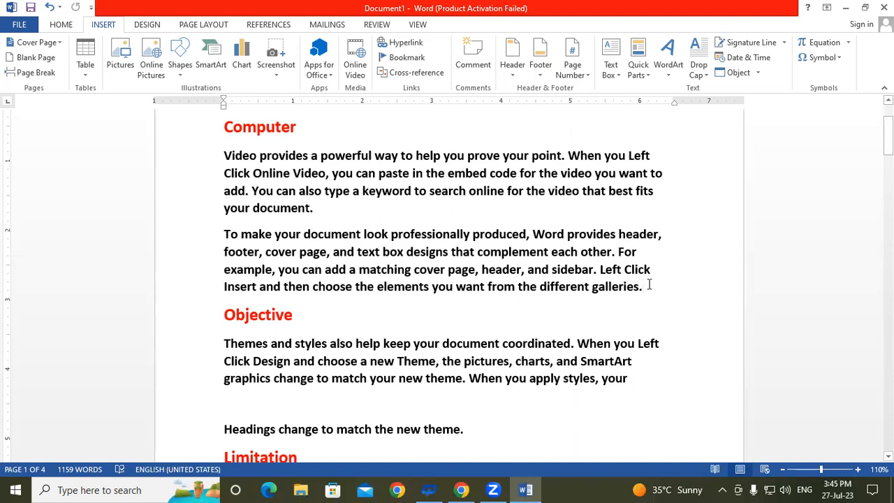
pyautogui.click(34, 60)
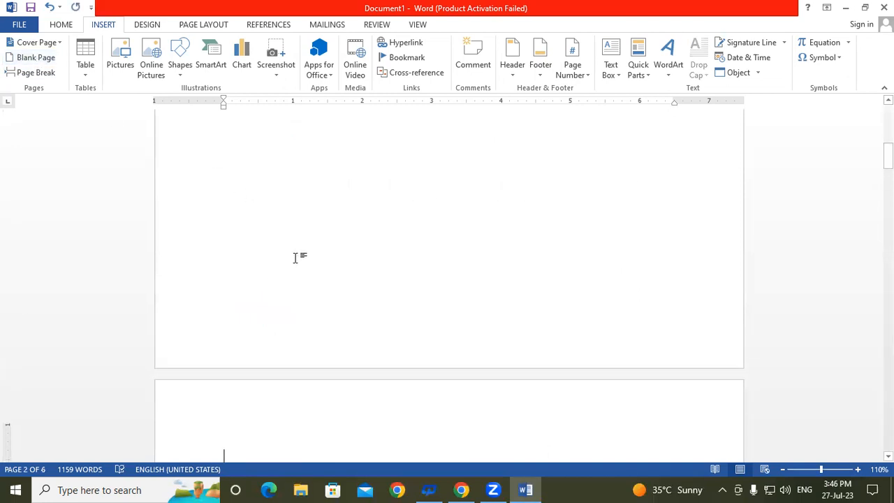
# Review the inserted blank page and remove it so "Objective" directly follows the preceding paragraph
pyautogui.scroll(6, 354, 386)
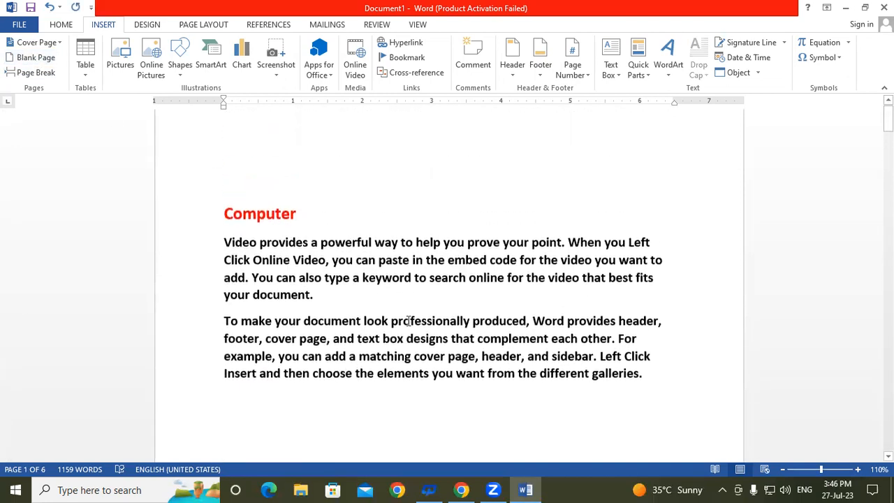
pyautogui.scroll(-8, 281, 329)
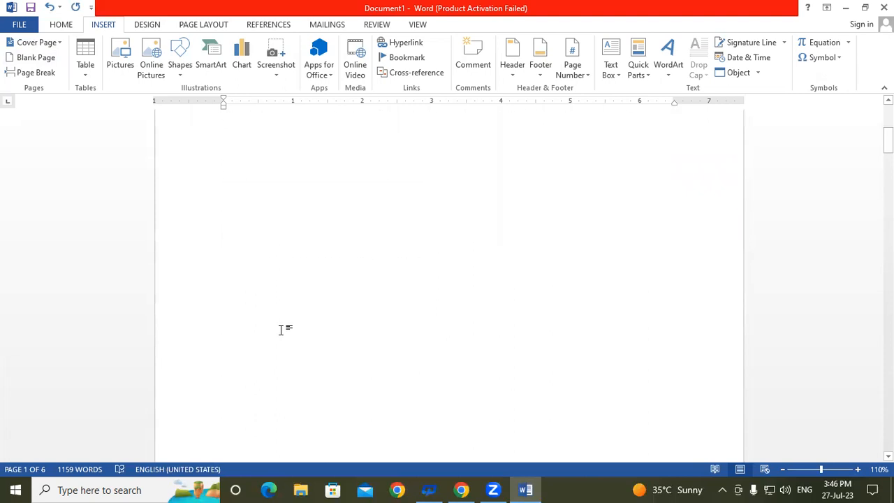
pyautogui.scroll(-5, 281, 329)
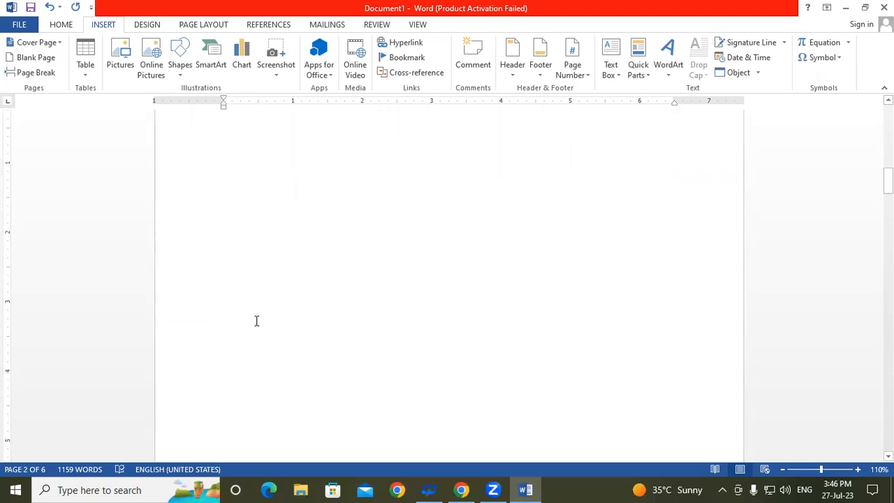
pyautogui.scroll(-4, 256, 320)
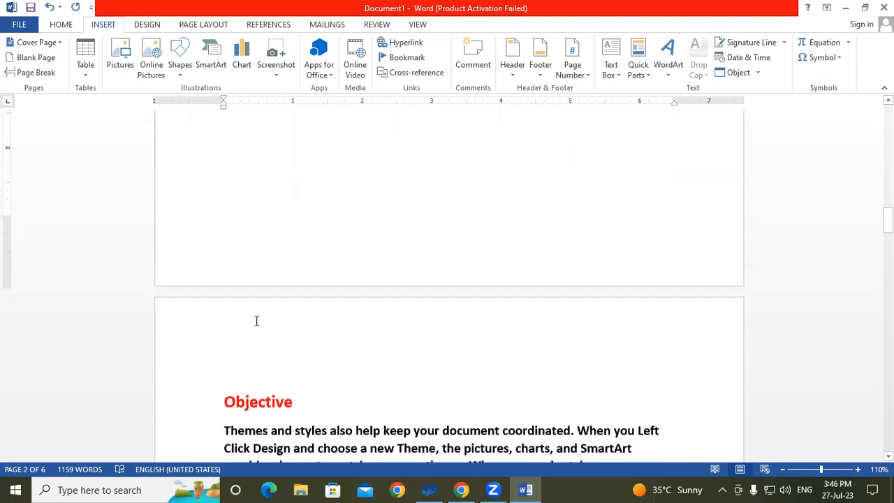
pyautogui.scroll(-3, 256, 320)
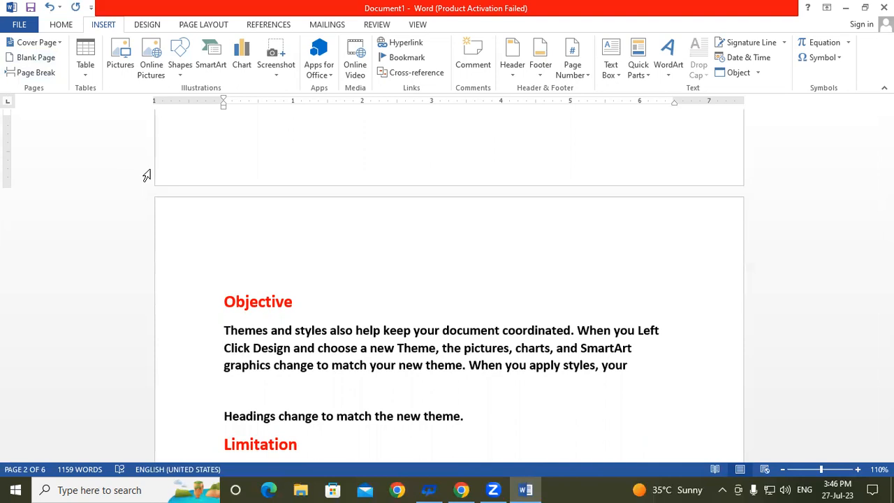
pyautogui.click(282, 264)
pyautogui.press('BackSpace')
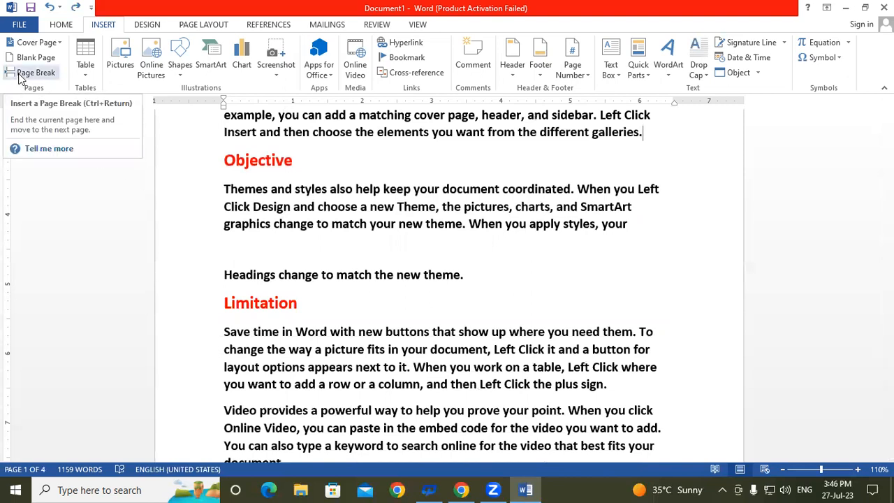
# Insert a page break after the first "To make your document look professionally produced" paragraph, before the "Objective" heading
pyautogui.click(423, 224)
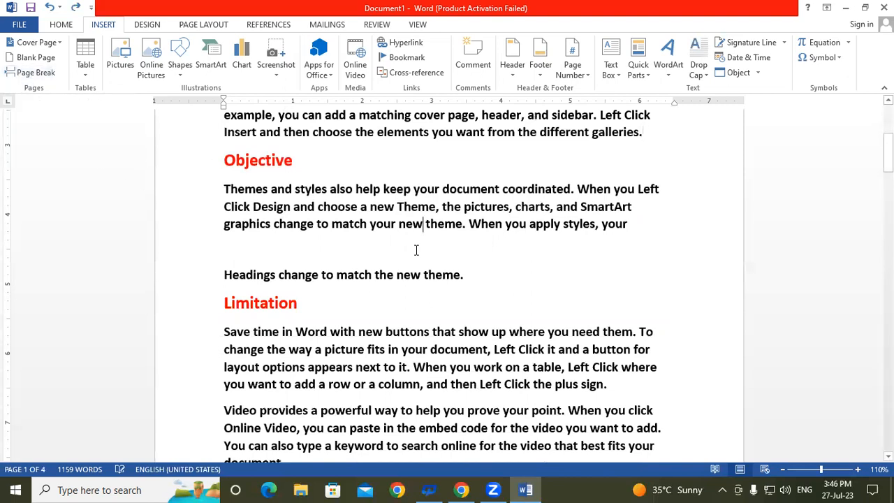
pyautogui.scroll(7, 254, 203)
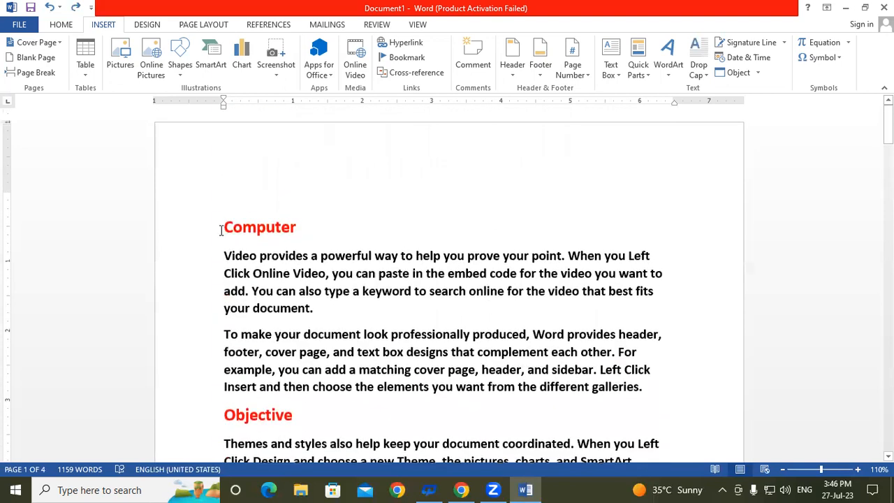
pyautogui.scroll(-4, 223, 238)
pyautogui.click(647, 255)
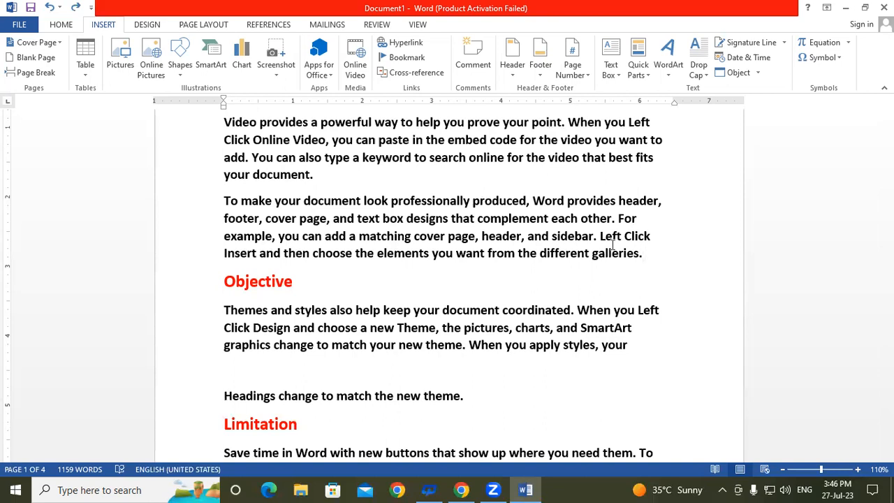
pyautogui.scroll(1, 224, 136)
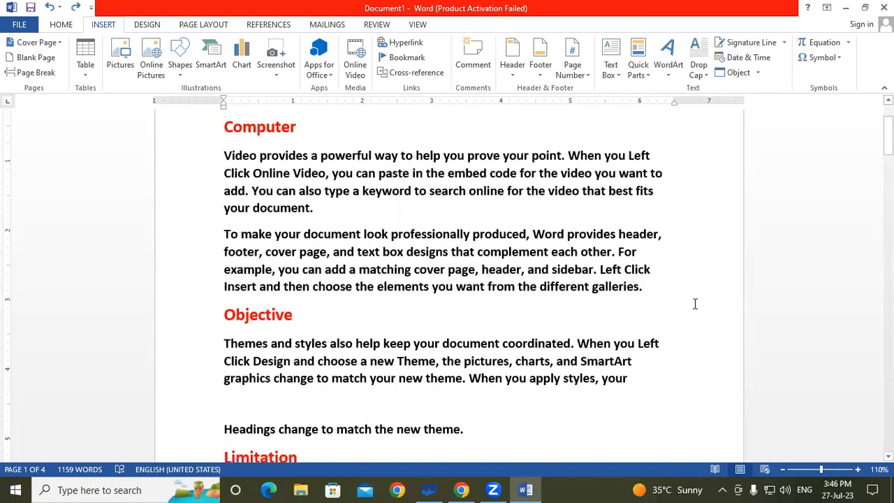
pyautogui.scroll(-1, 671, 286)
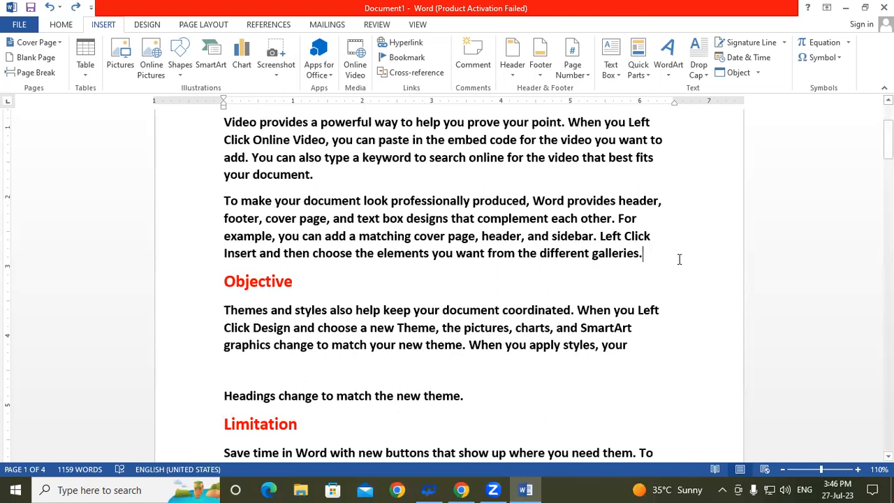
pyautogui.scroll(-4, 343, 244)
pyautogui.scroll(-3, 328, 224)
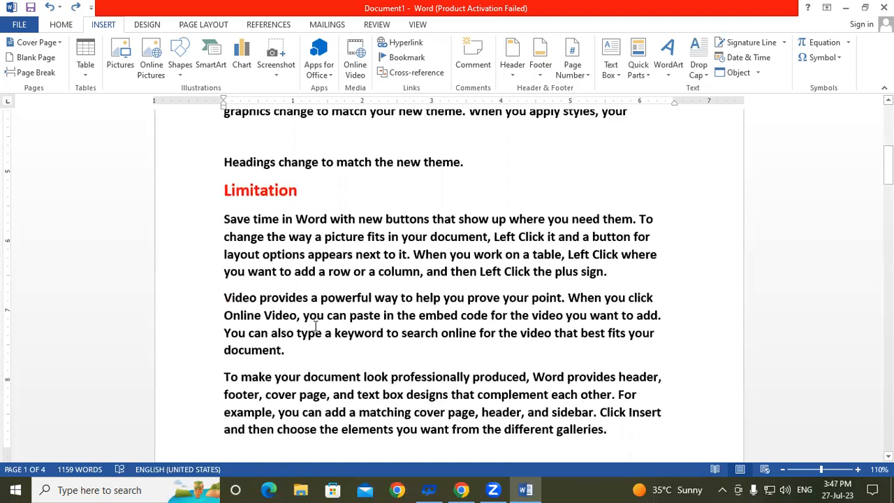
pyautogui.scroll(5, 493, 241)
pyautogui.click(659, 221)
pyautogui.click(31, 74)
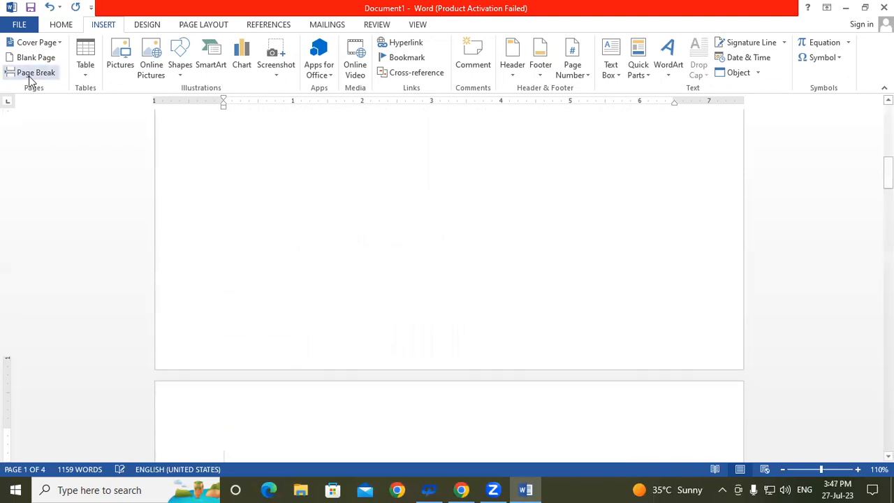
# Start a new paragraph at "Left Click Insert and then choose the elements" and insert a page break directly before it
pyautogui.scroll(3, 238, 286)
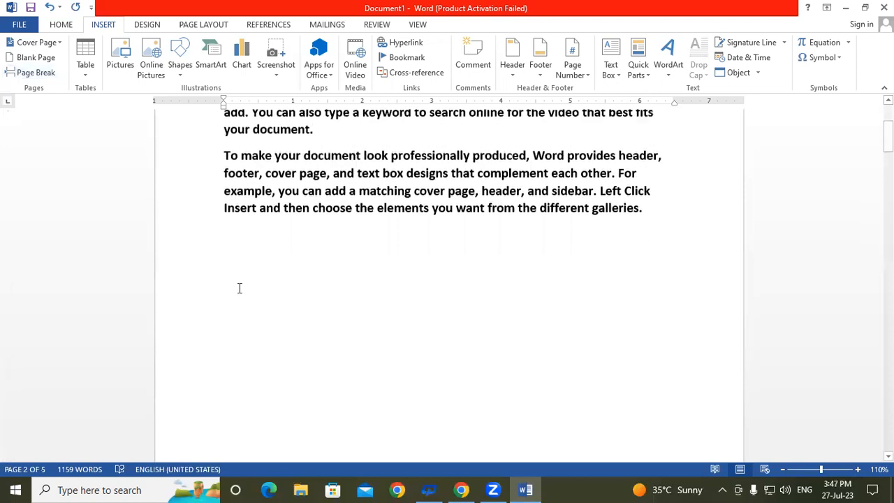
pyautogui.scroll(1, 239, 287)
pyautogui.scroll(-6, 275, 271)
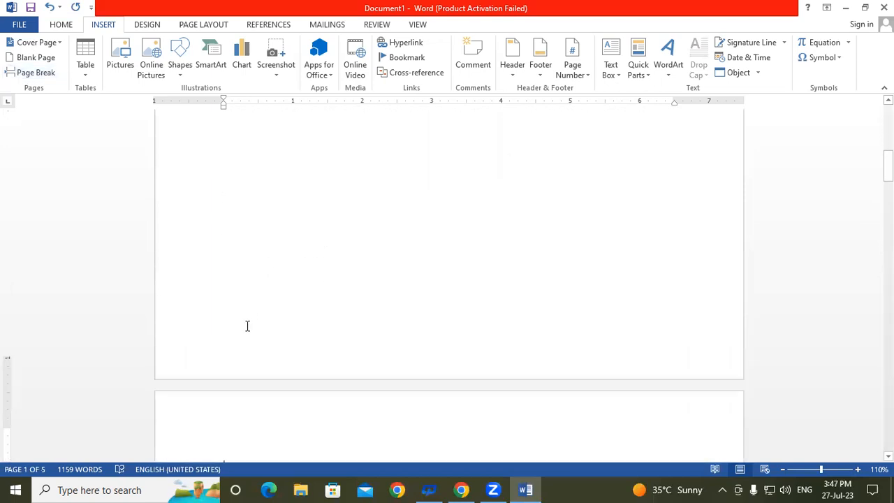
pyautogui.scroll(-3, 239, 371)
pyautogui.scroll(8, 241, 374)
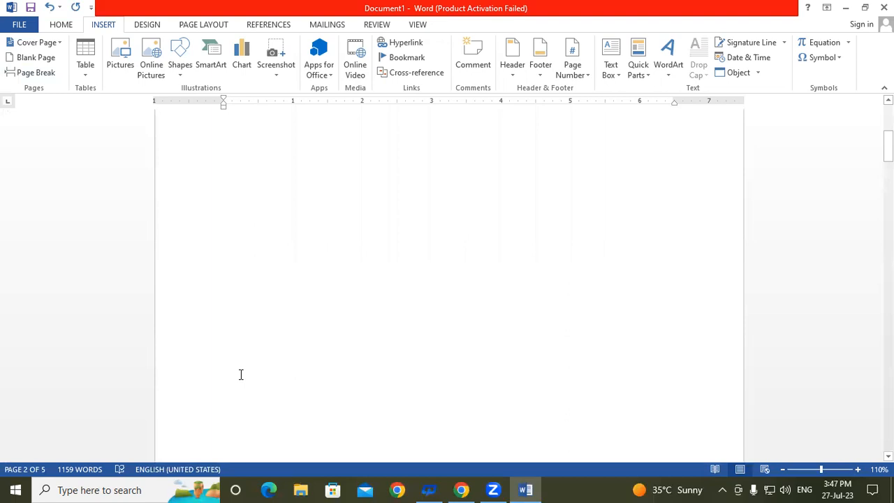
pyautogui.scroll(4, 241, 374)
pyautogui.click(246, 211)
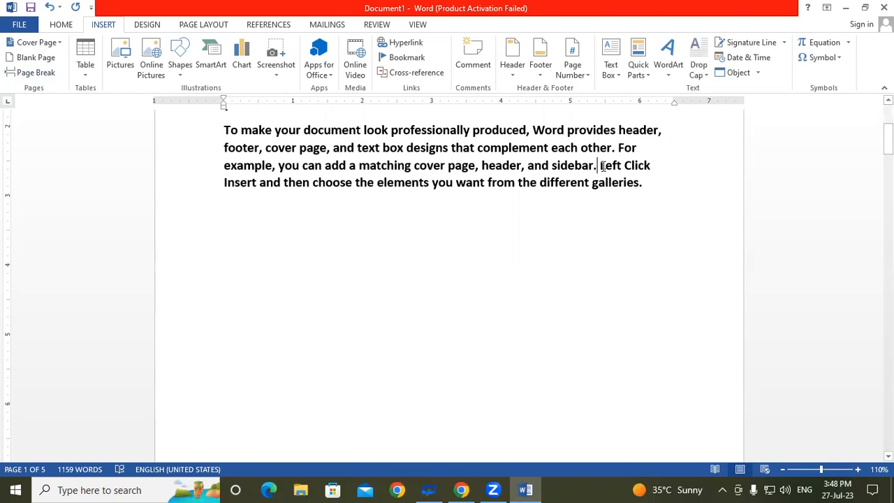
pyautogui.press('Return')
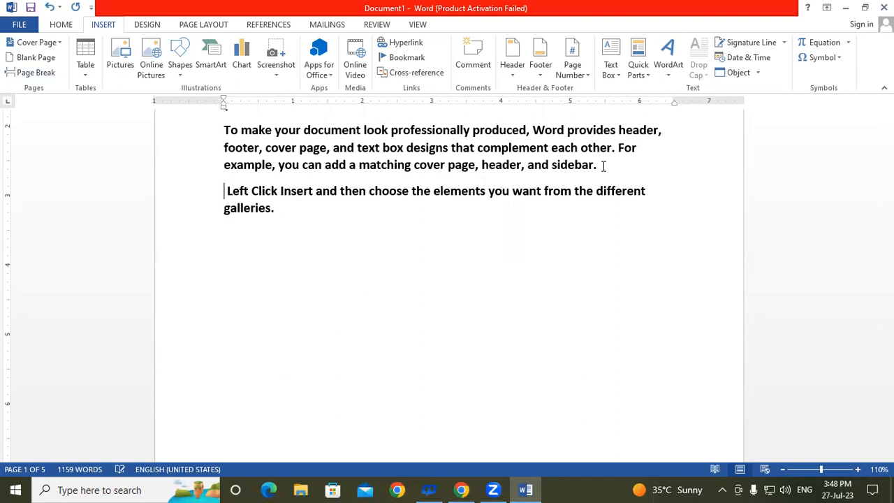
pyautogui.hotkey('ctrl', 'Return')
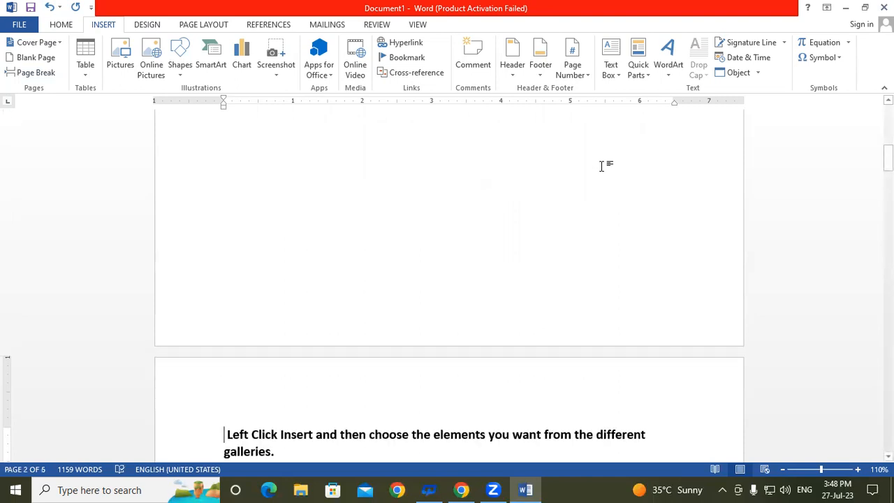